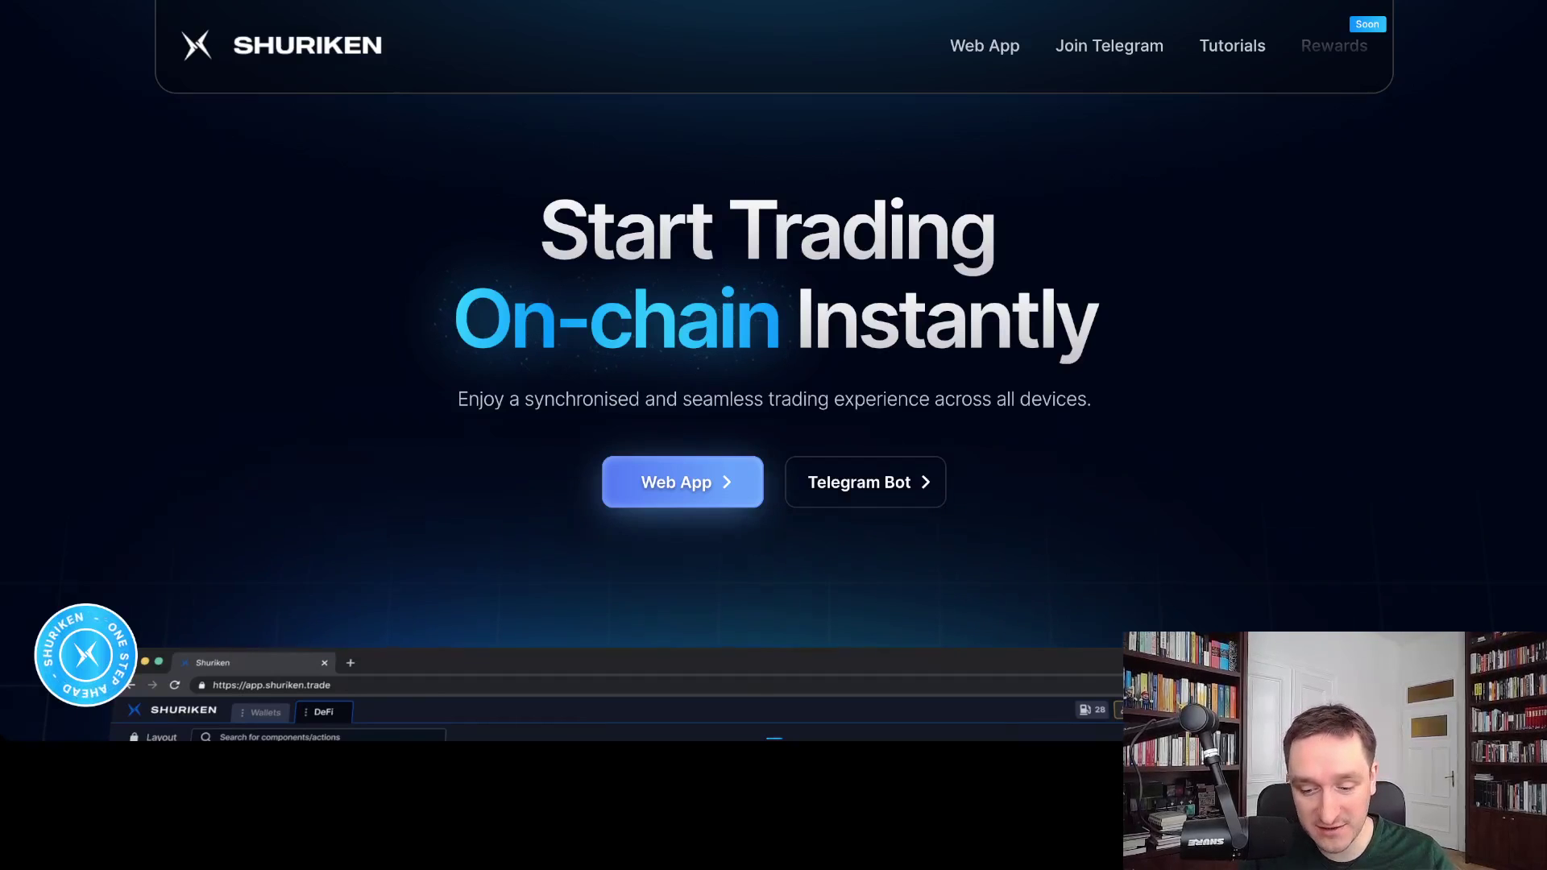
Scroll past the partner logos and Swap & Snipe cards to the trading-dashboard preview.
scroll(773, 371, down, 2)
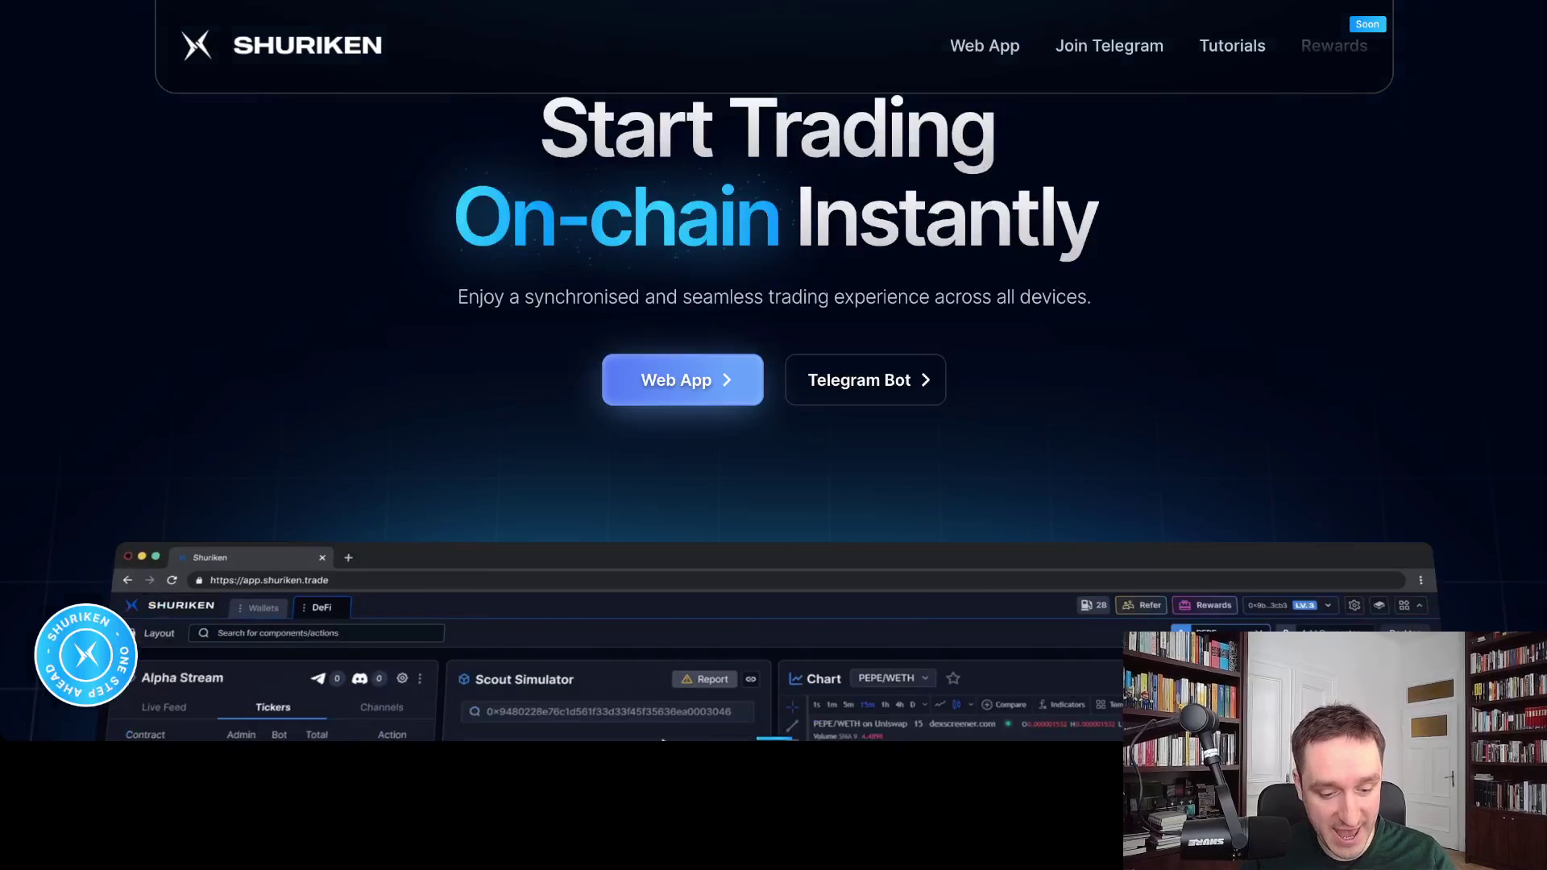
scroll(773, 371, down, 2)
scroll(773, 370, down, 3)
scroll(774, 370, down, 1)
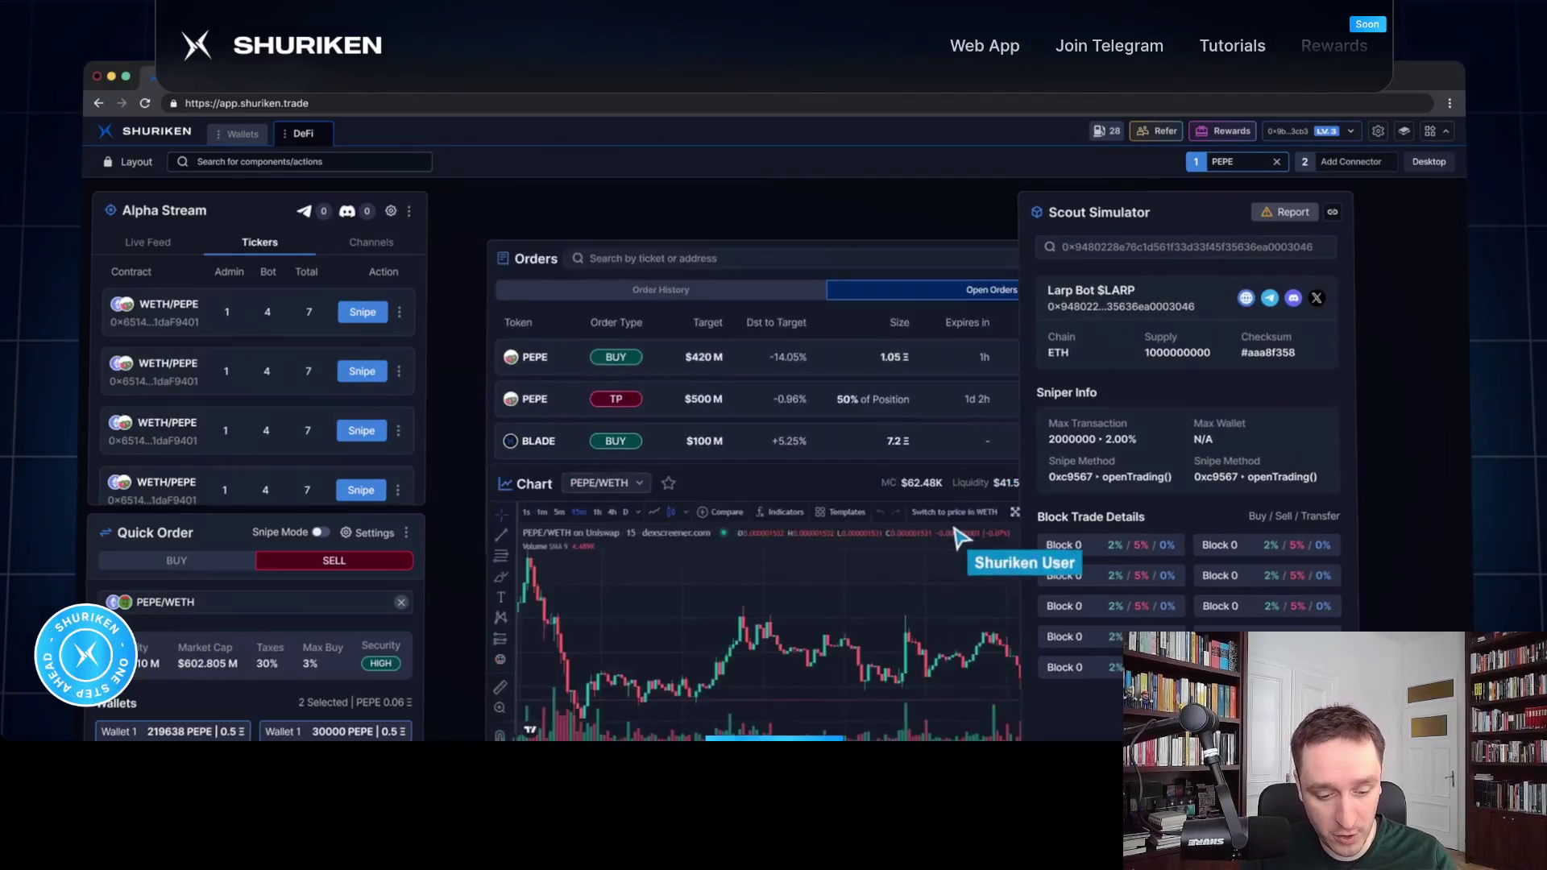
scroll(773, 371, down, 7)
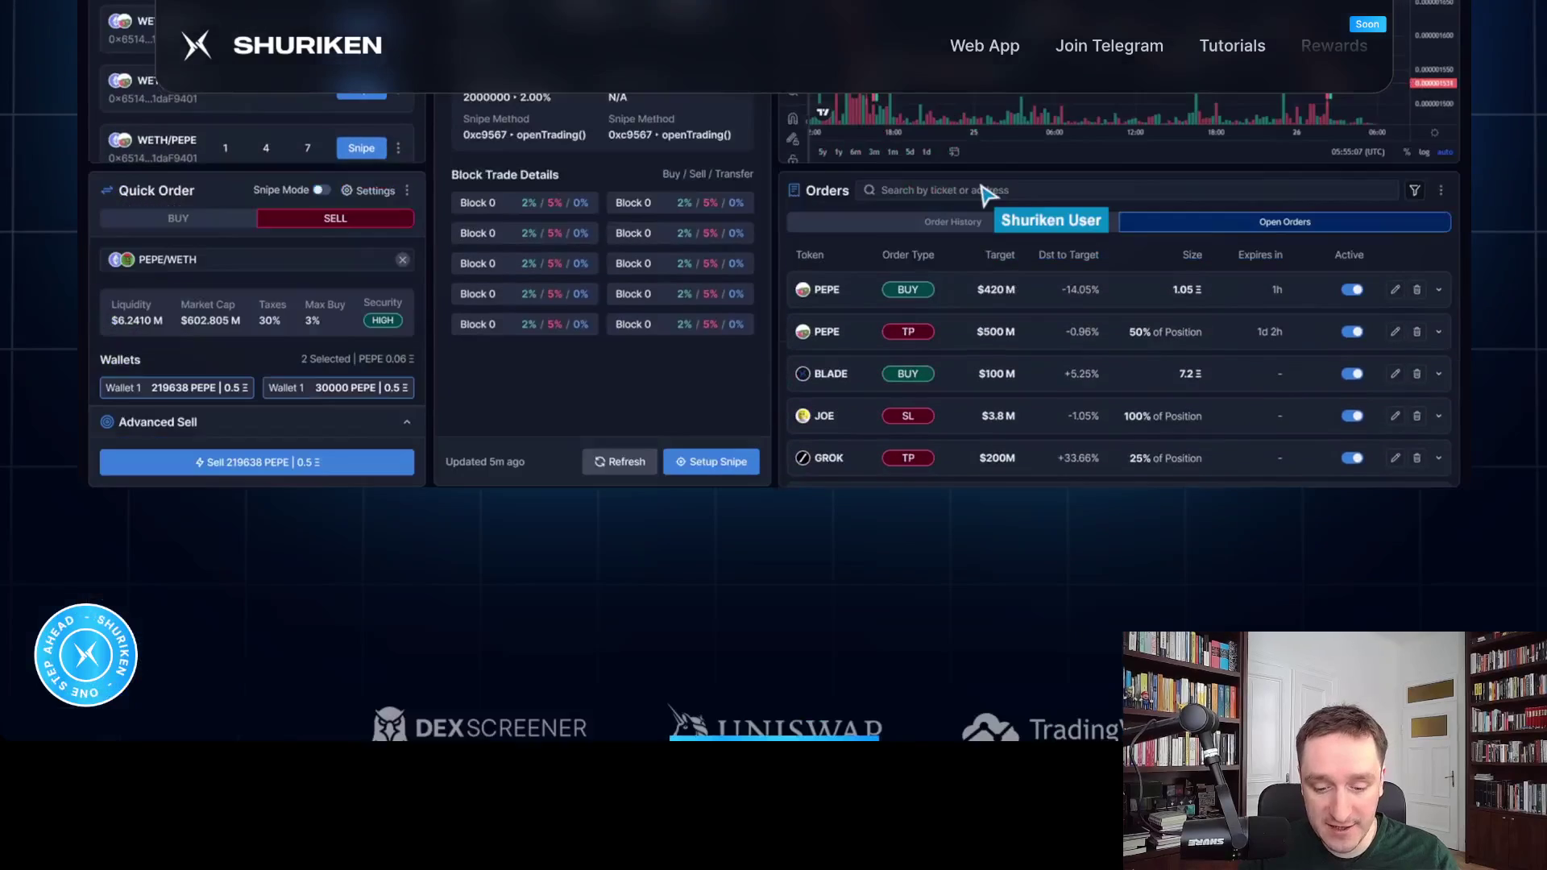
scroll(773, 371, down, 2)
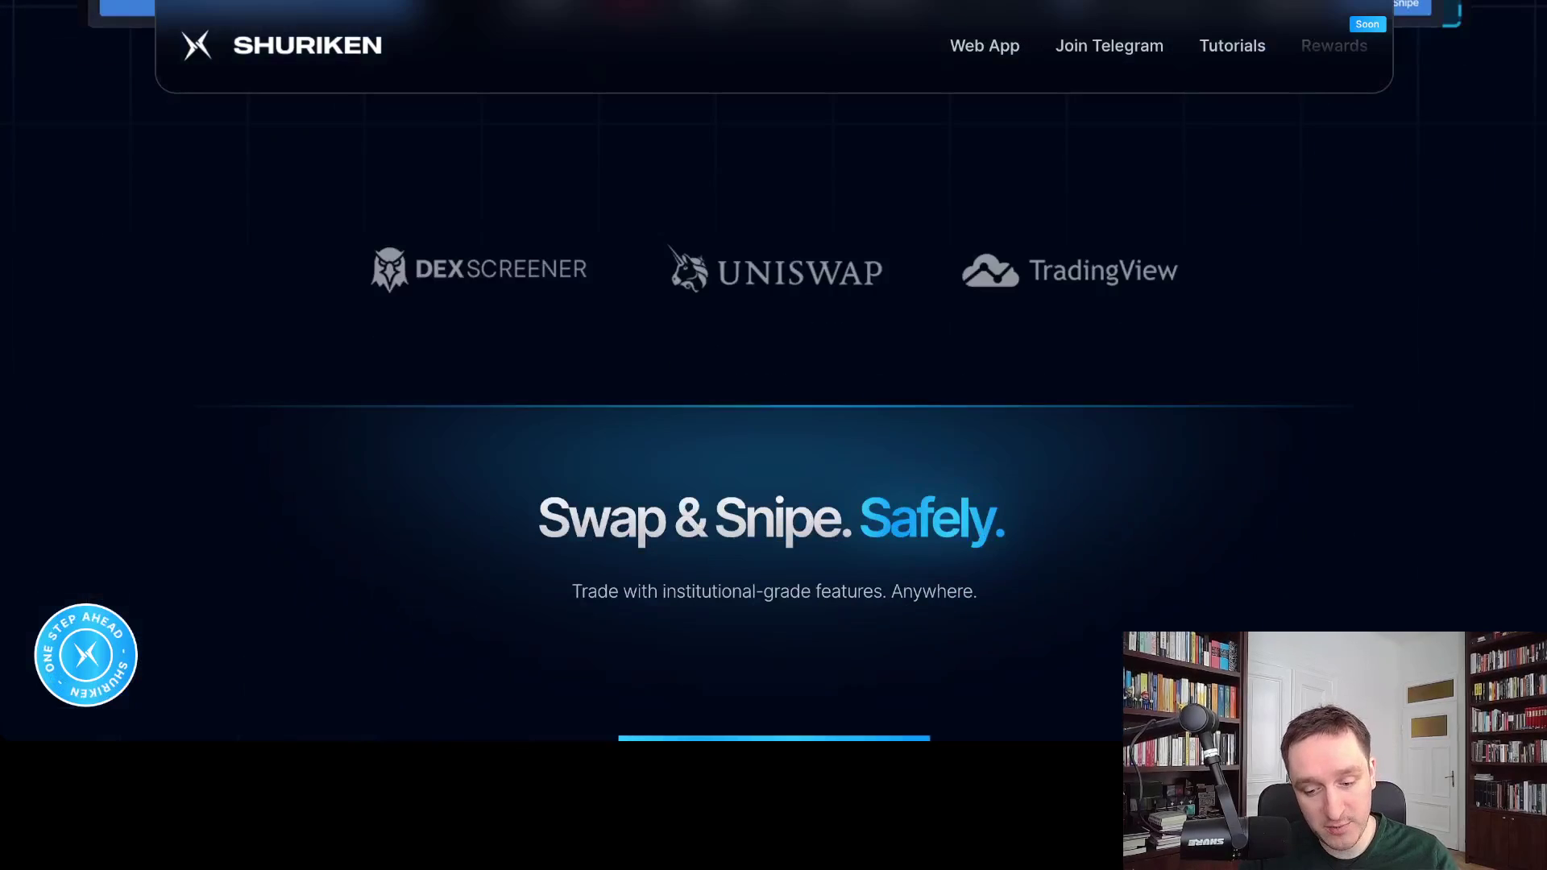
scroll(773, 371, down, 1)
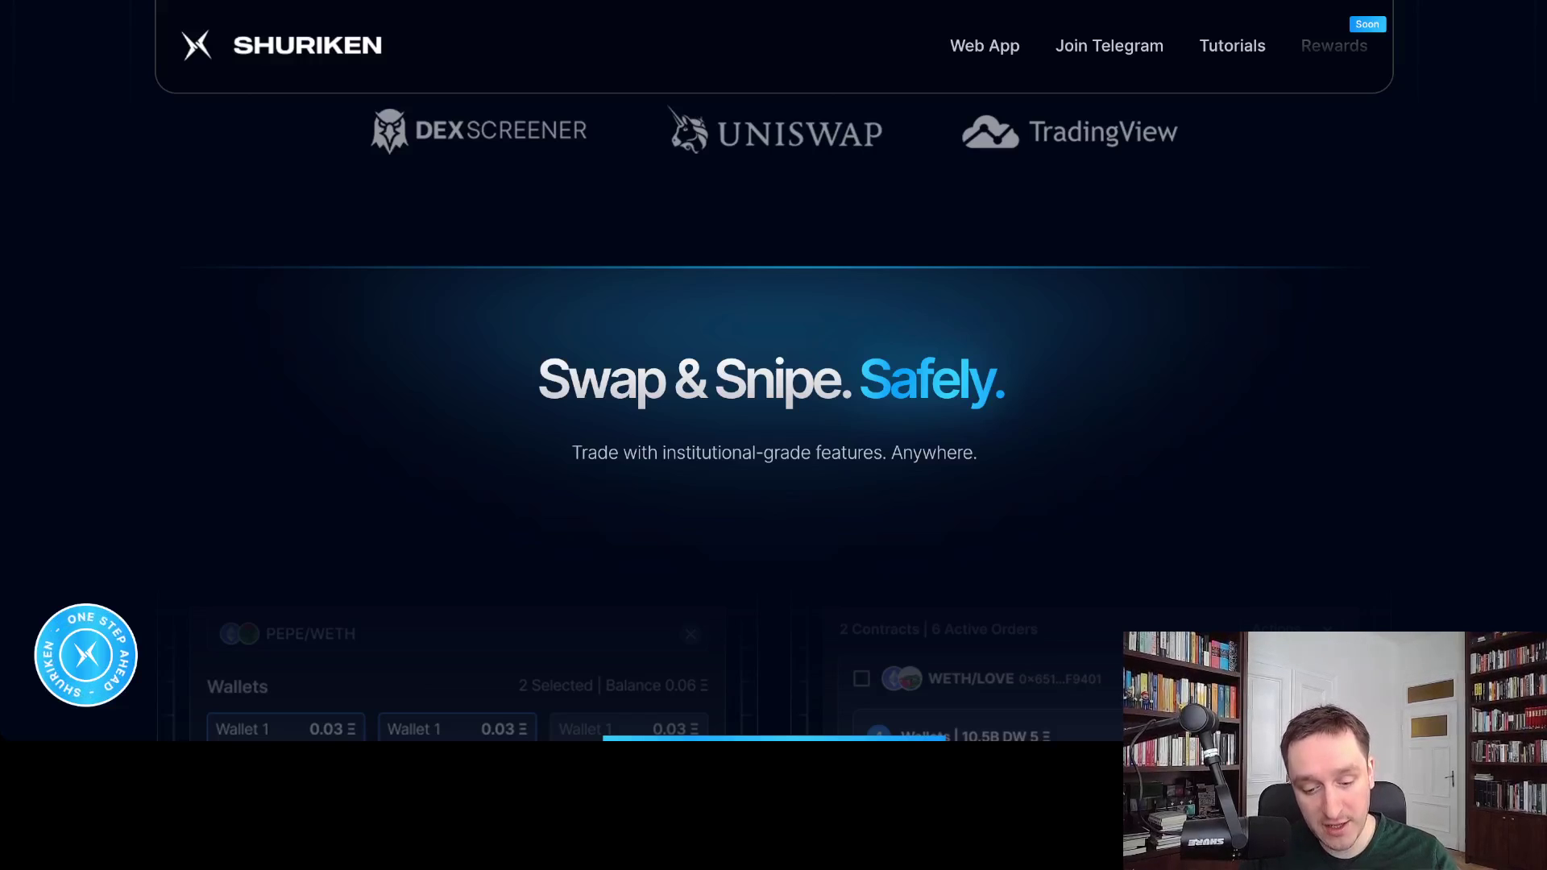
scroll(774, 371, down, 1)
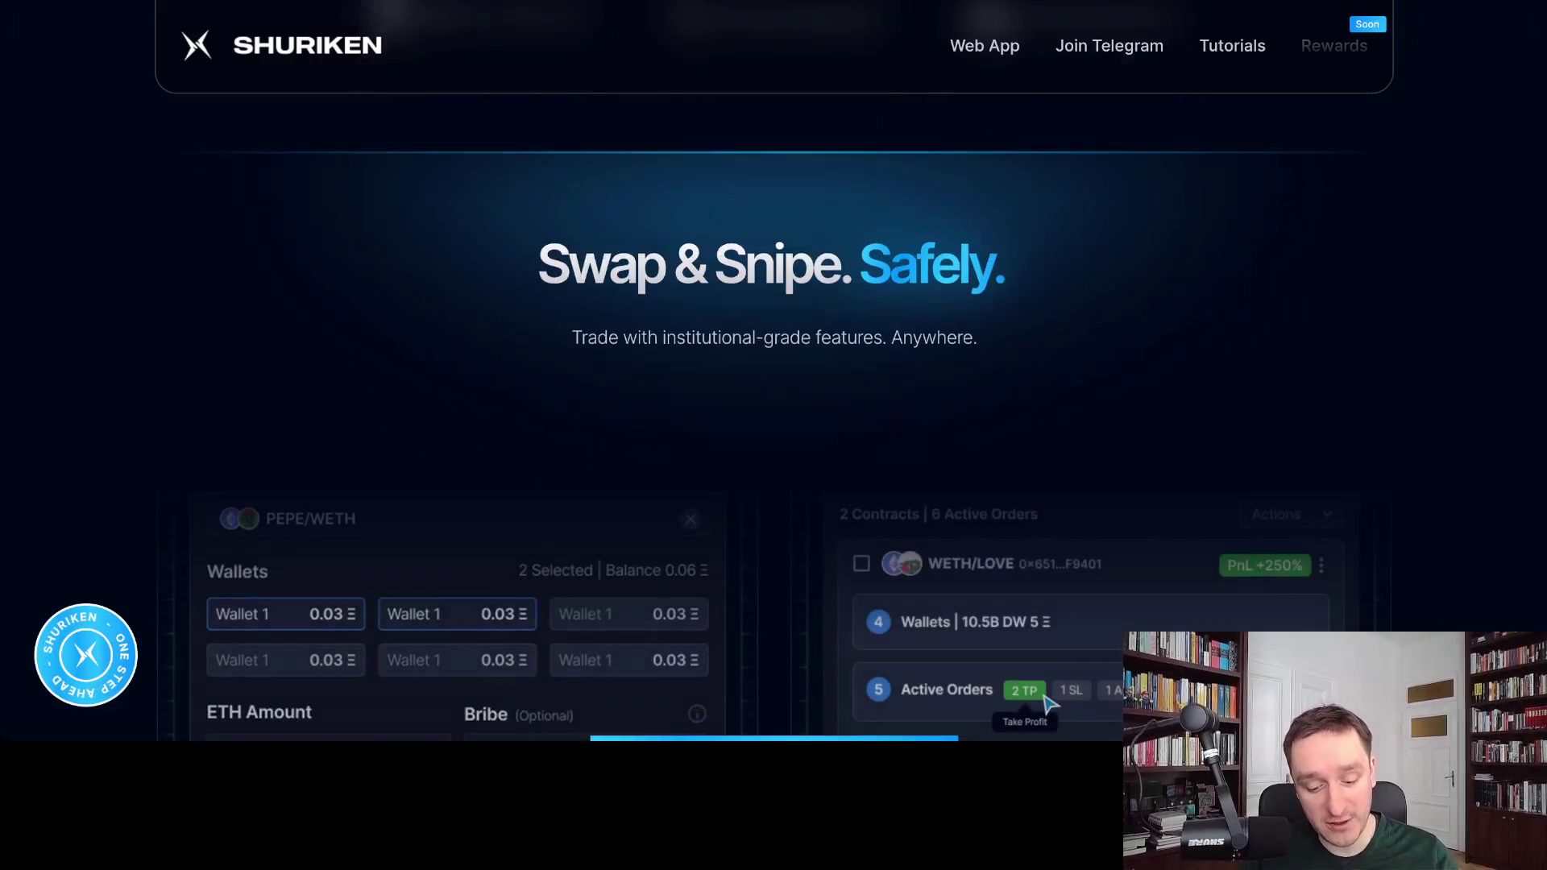
scroll(774, 371, down, 3)
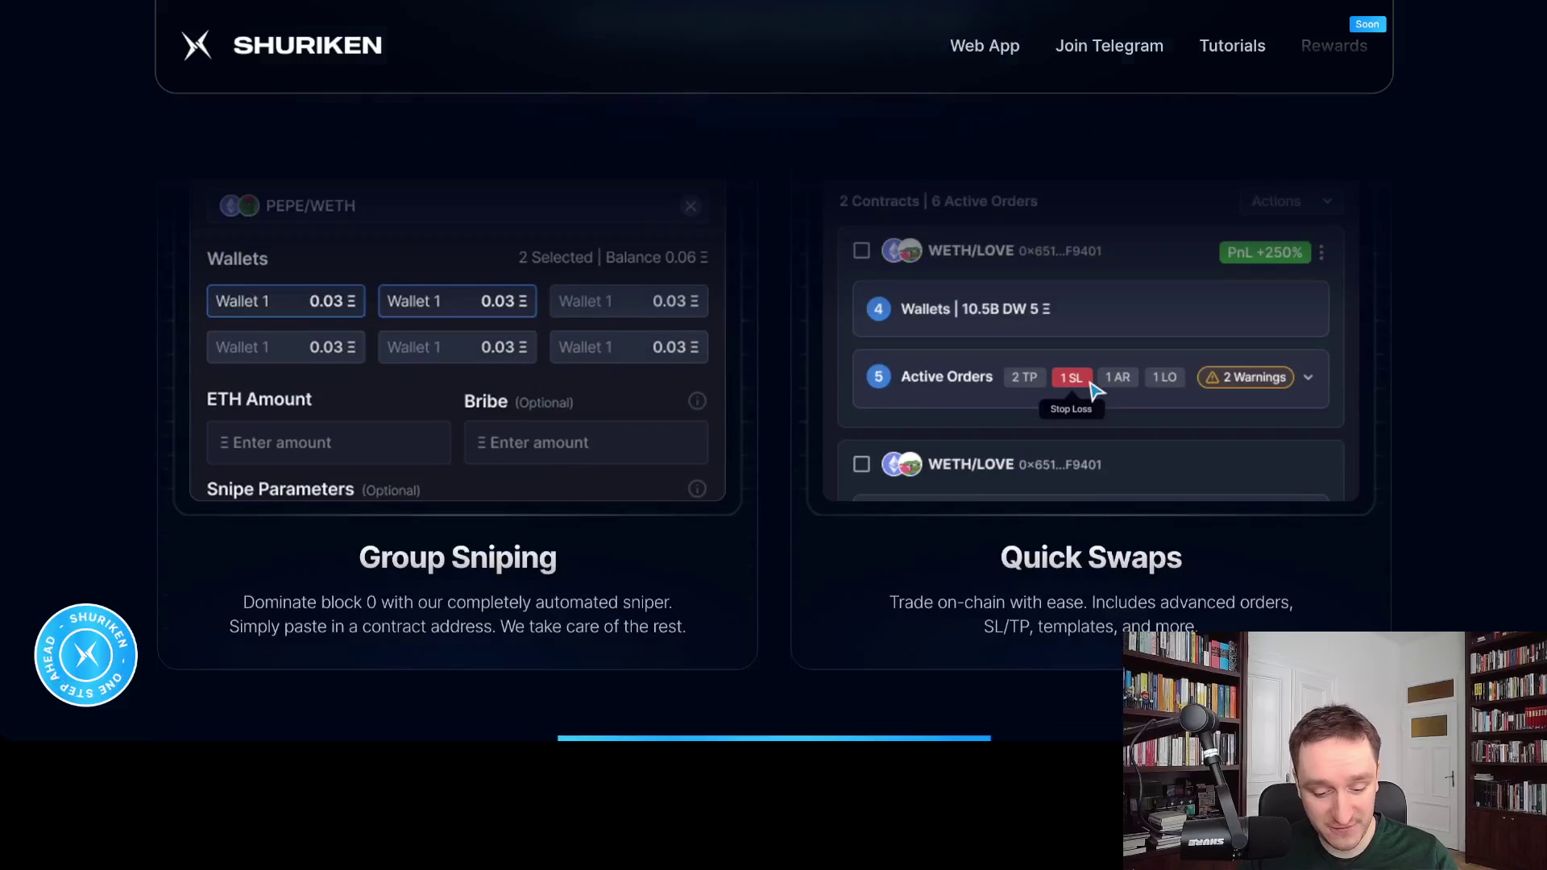
scroll(773, 371, up, 1)
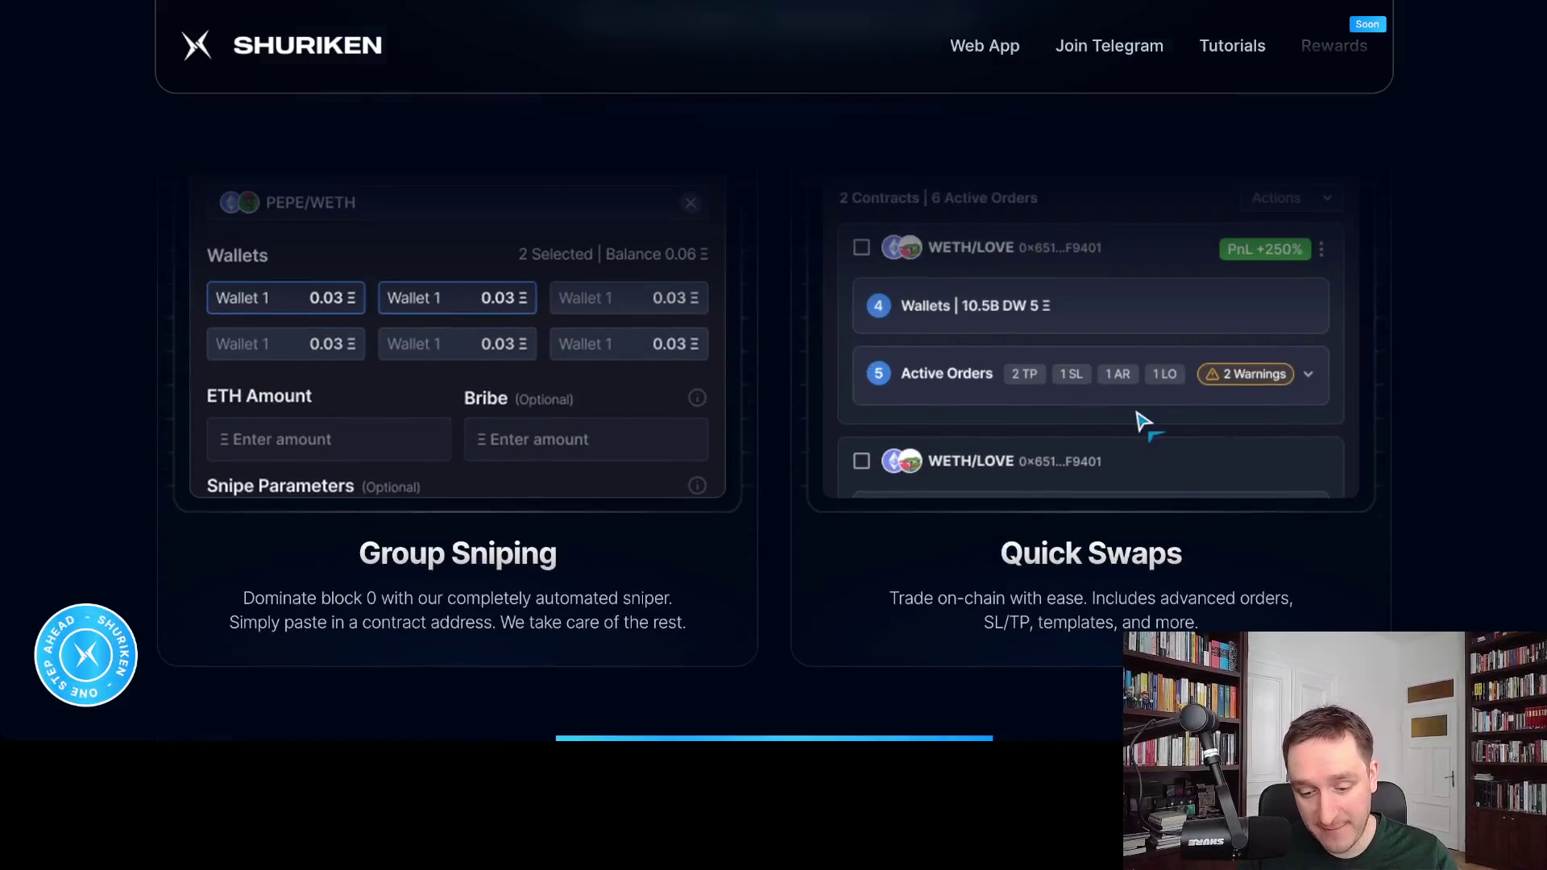
scroll(773, 371, down, 2)
scroll(774, 403, down, 5)
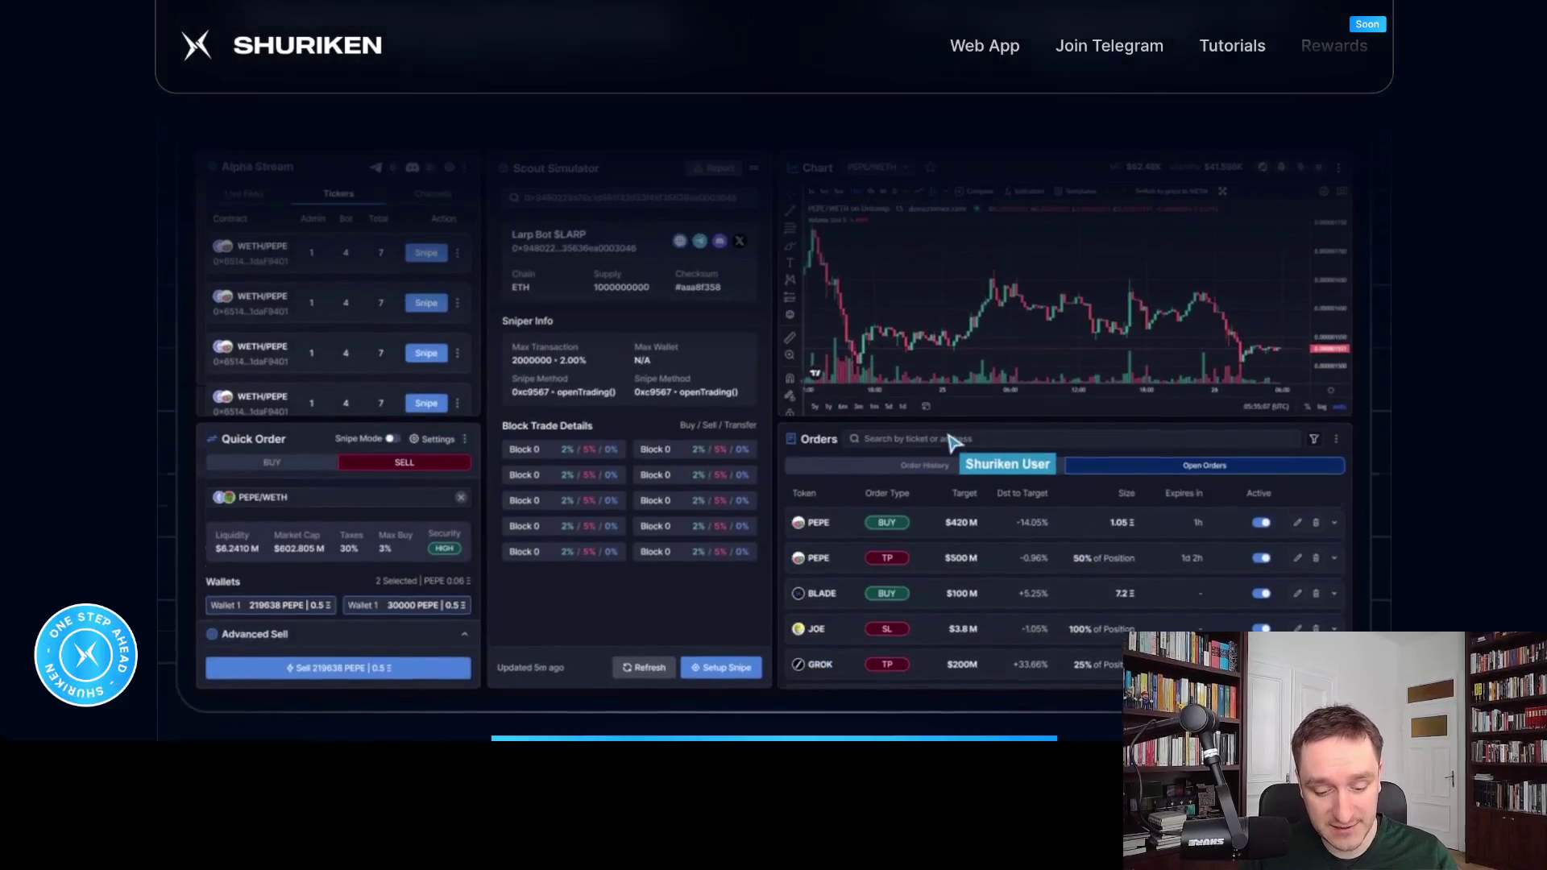
Scroll past 'Customize Your Trading Experience' to the Anti Rug and Custom MEV cards.
scroll(774, 403, down, 2)
scroll(774, 403, down, 2)
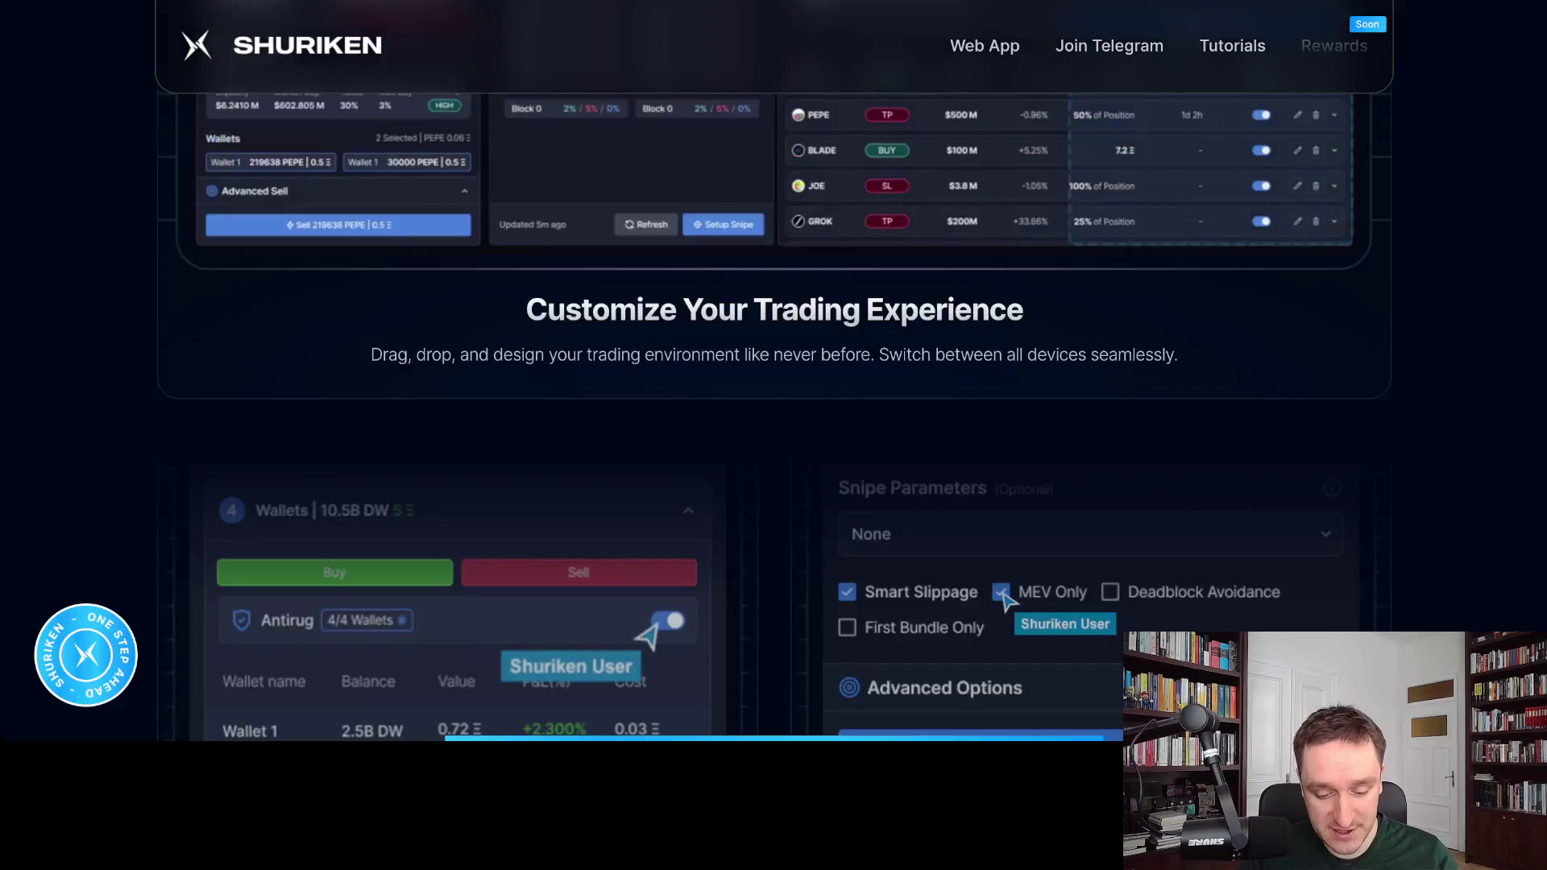
scroll(774, 403, down, 3)
scroll(774, 403, down, 1)
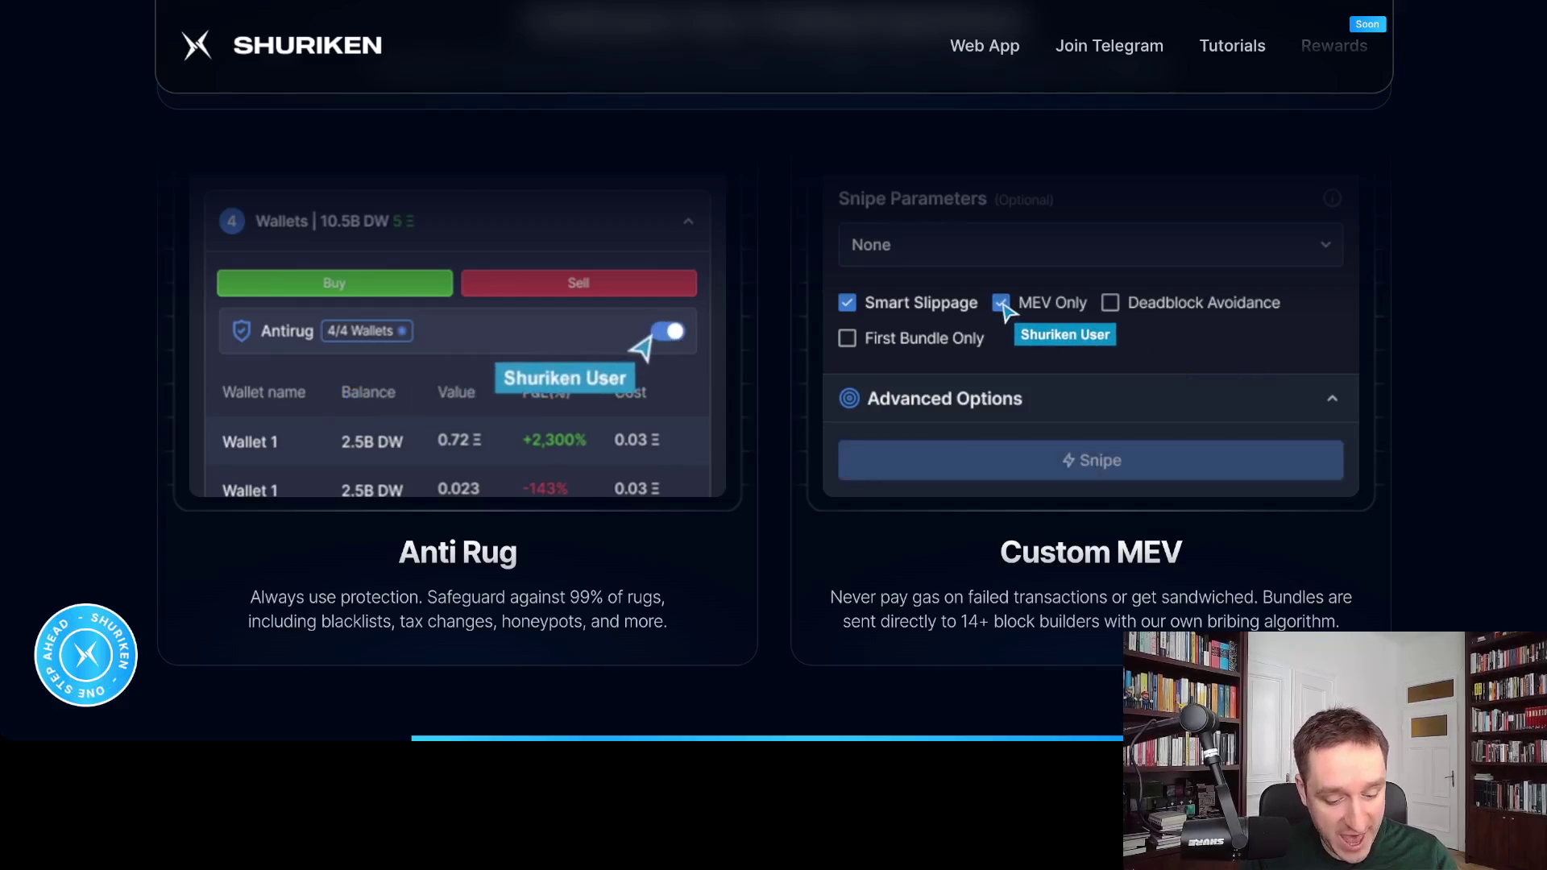
scroll(774, 403, down, 1)
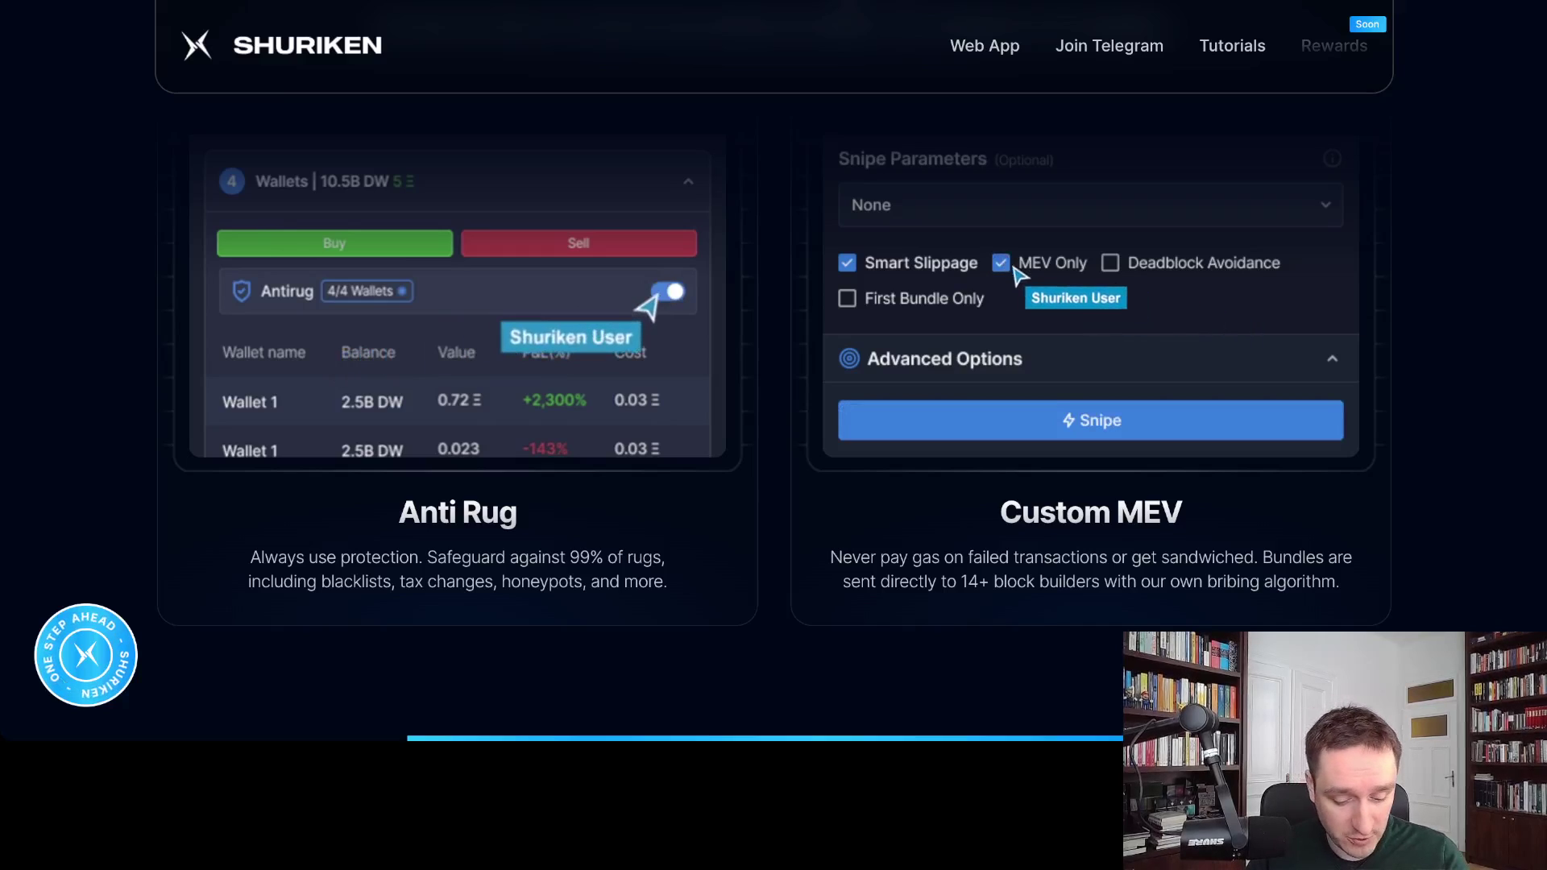
Scroll through the Telegram Bot, Meet Akira and trading suite sections to the footer.
scroll(773, 363, down, 3)
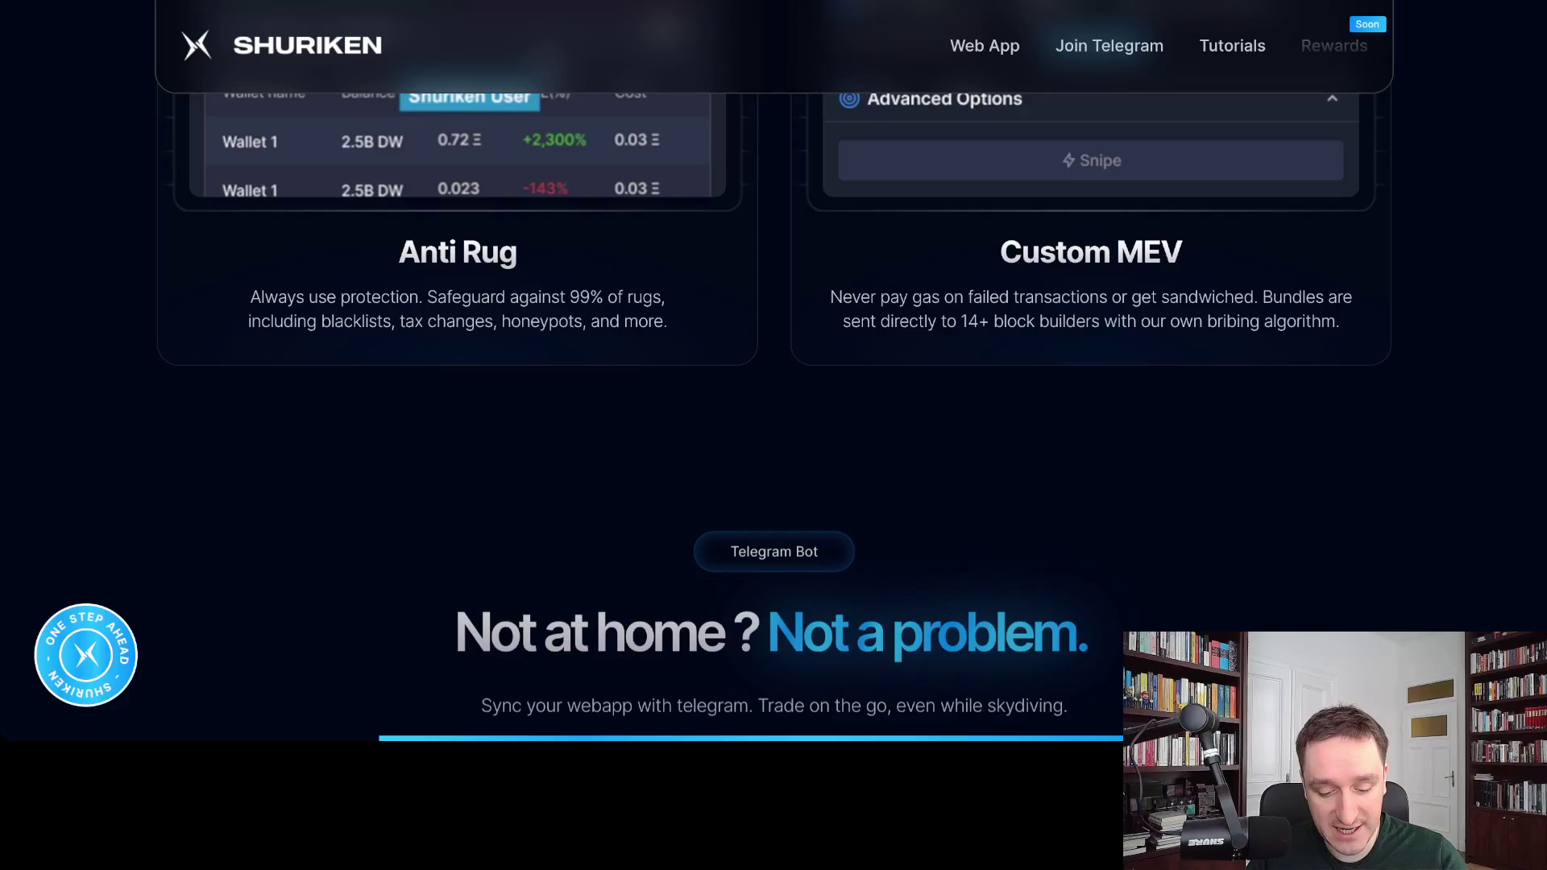
scroll(774, 362, down, 2)
scroll(774, 362, down, 2)
scroll(774, 403, down, 1)
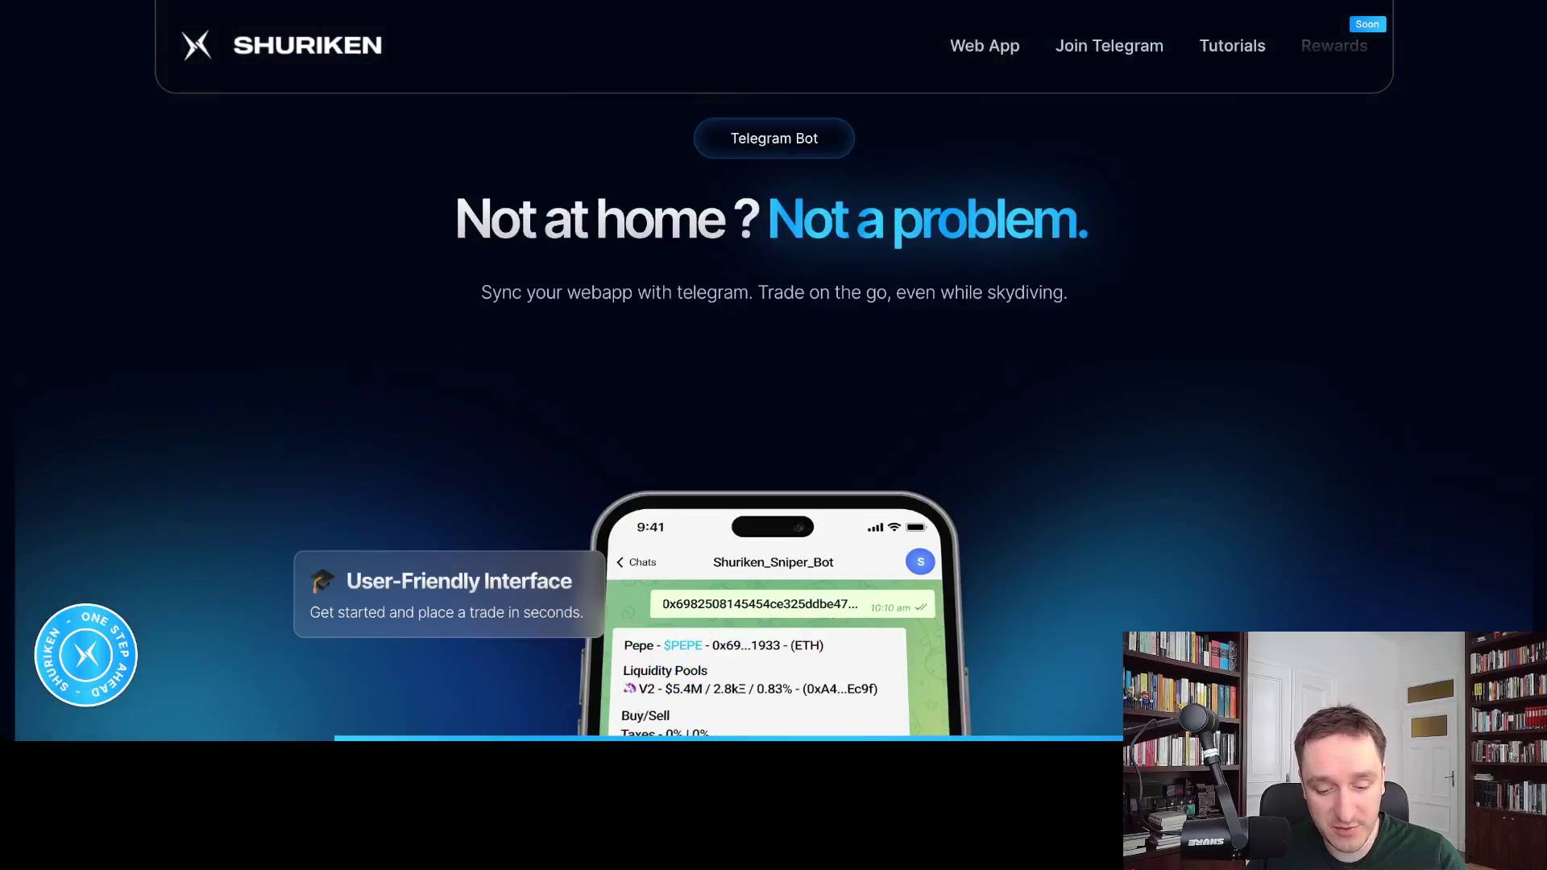
scroll(773, 403, down, 4)
scroll(774, 402, down, 1)
scroll(773, 403, down, 4)
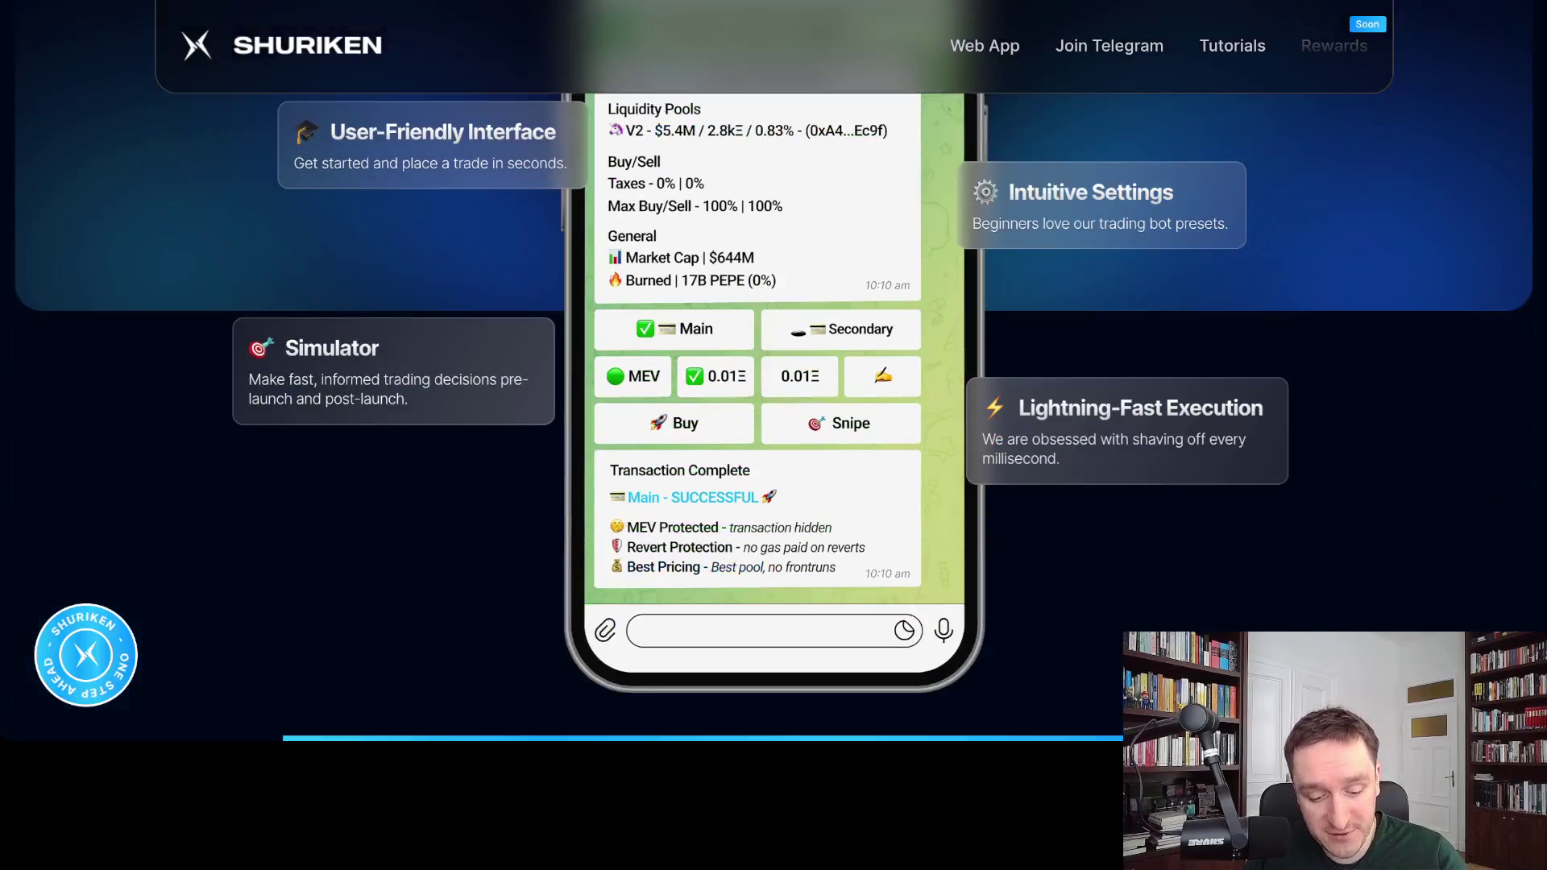
scroll(773, 402, down, 3)
scroll(774, 403, down, 1)
scroll(773, 403, down, 1)
scroll(774, 403, down, 2)
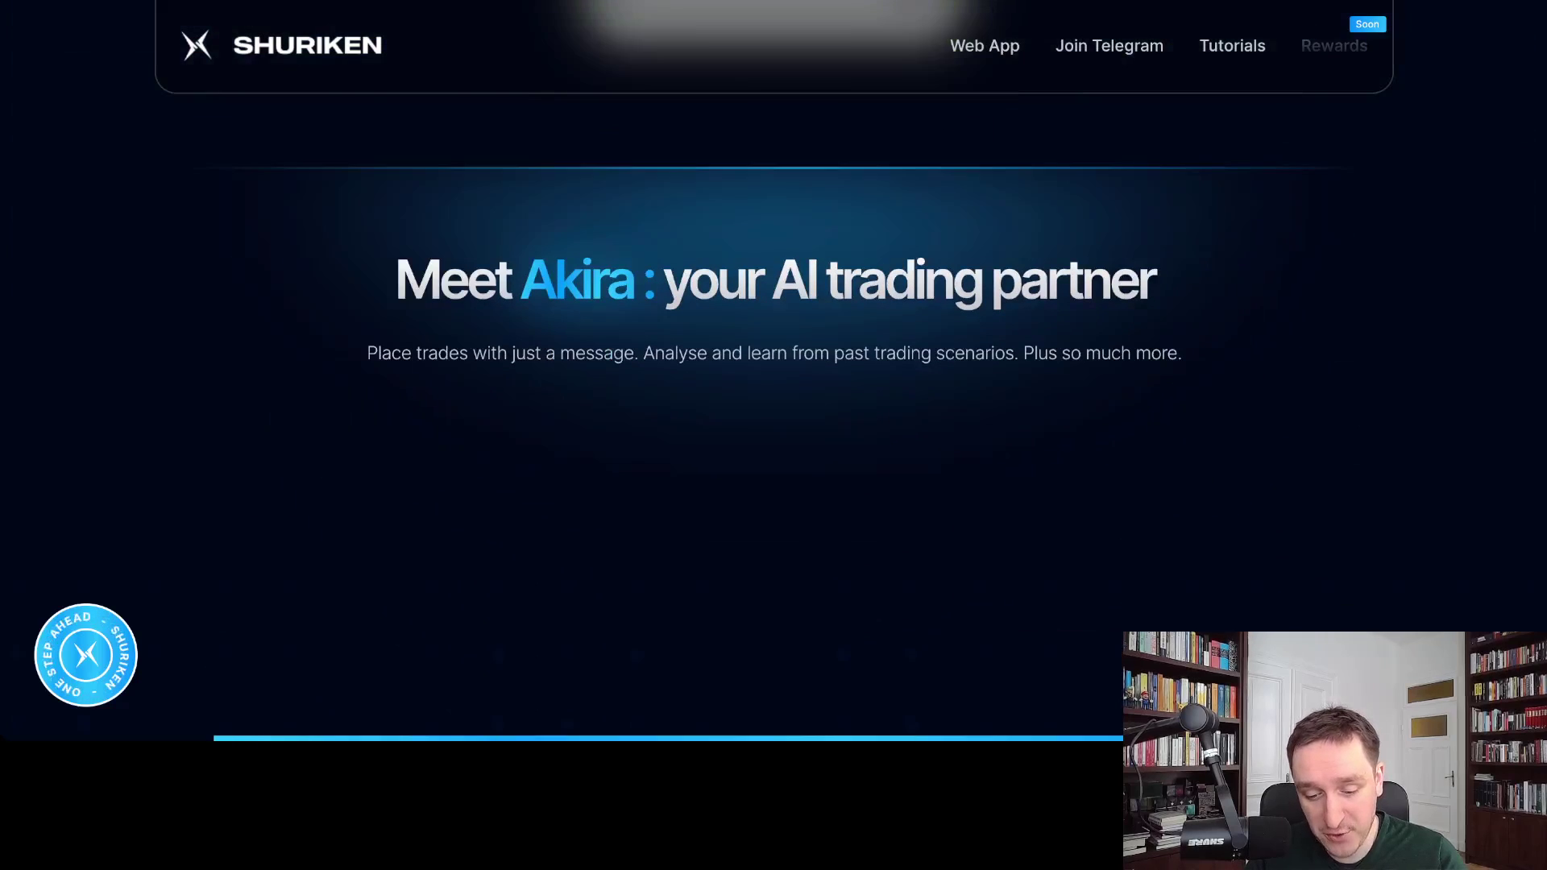
scroll(774, 402, down, 1)
scroll(774, 403, down, 1)
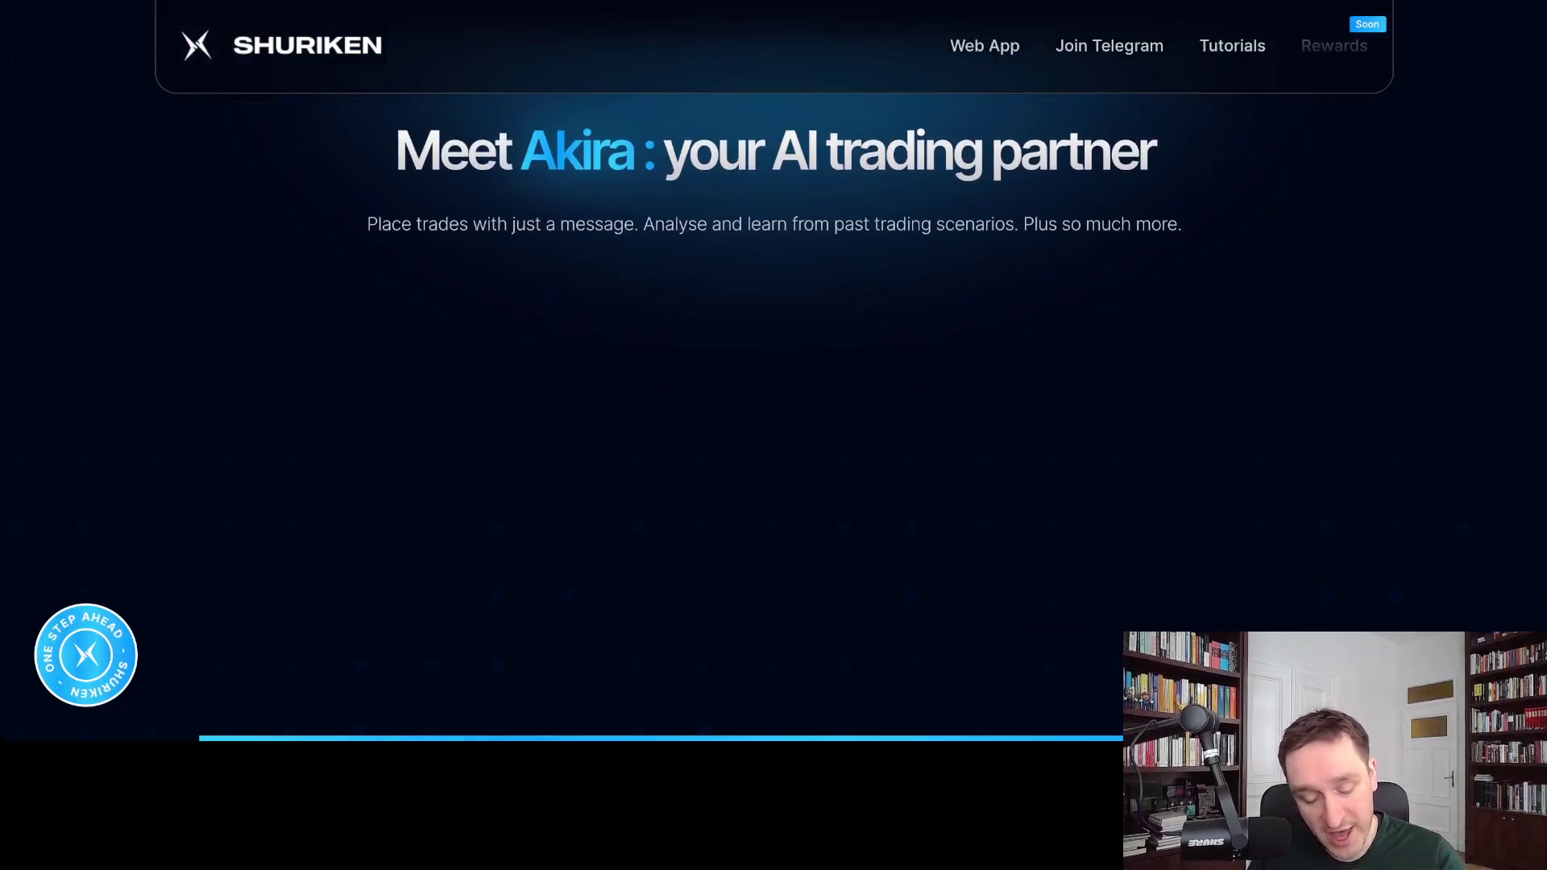
scroll(774, 403, down, 1)
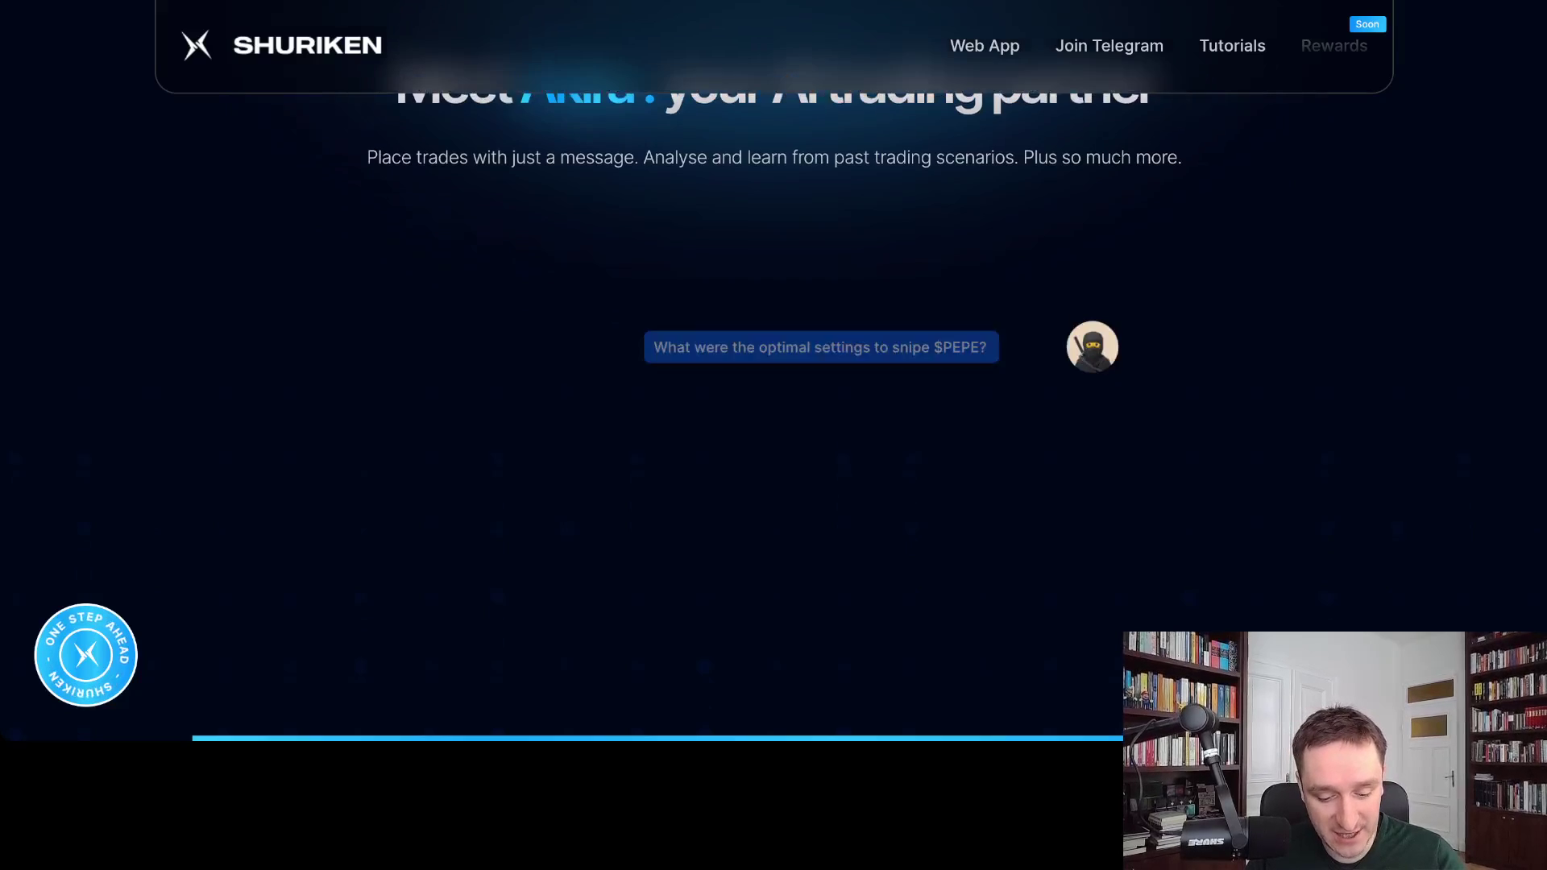
scroll(773, 403, down, 1)
scroll(773, 403, down, 1)
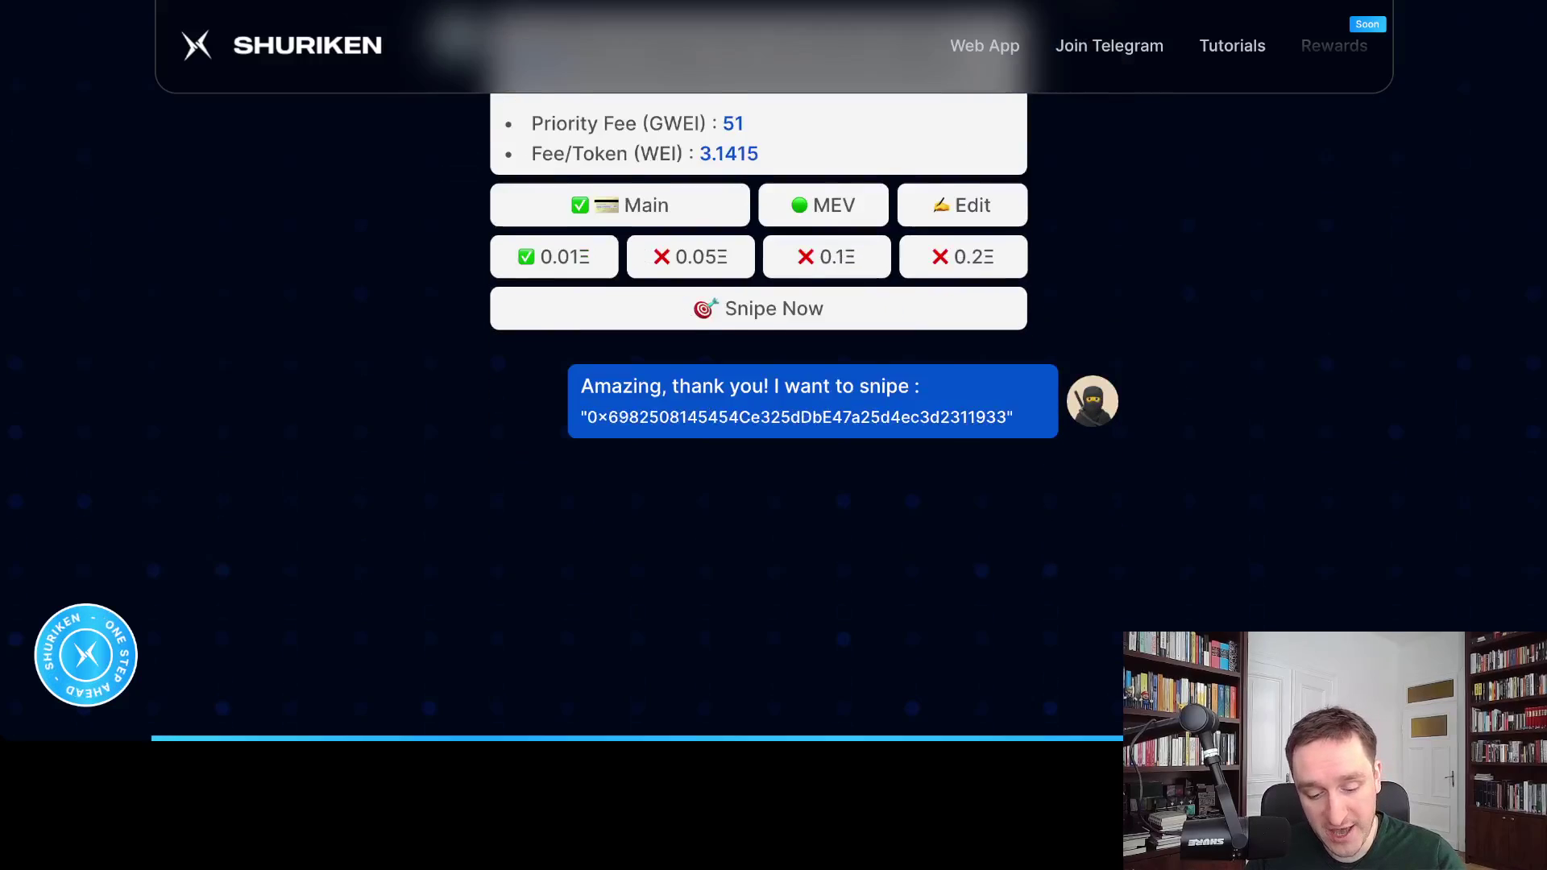
scroll(773, 403, down, 1)
scroll(773, 403, down, 1)
scroll(773, 403, down, 2)
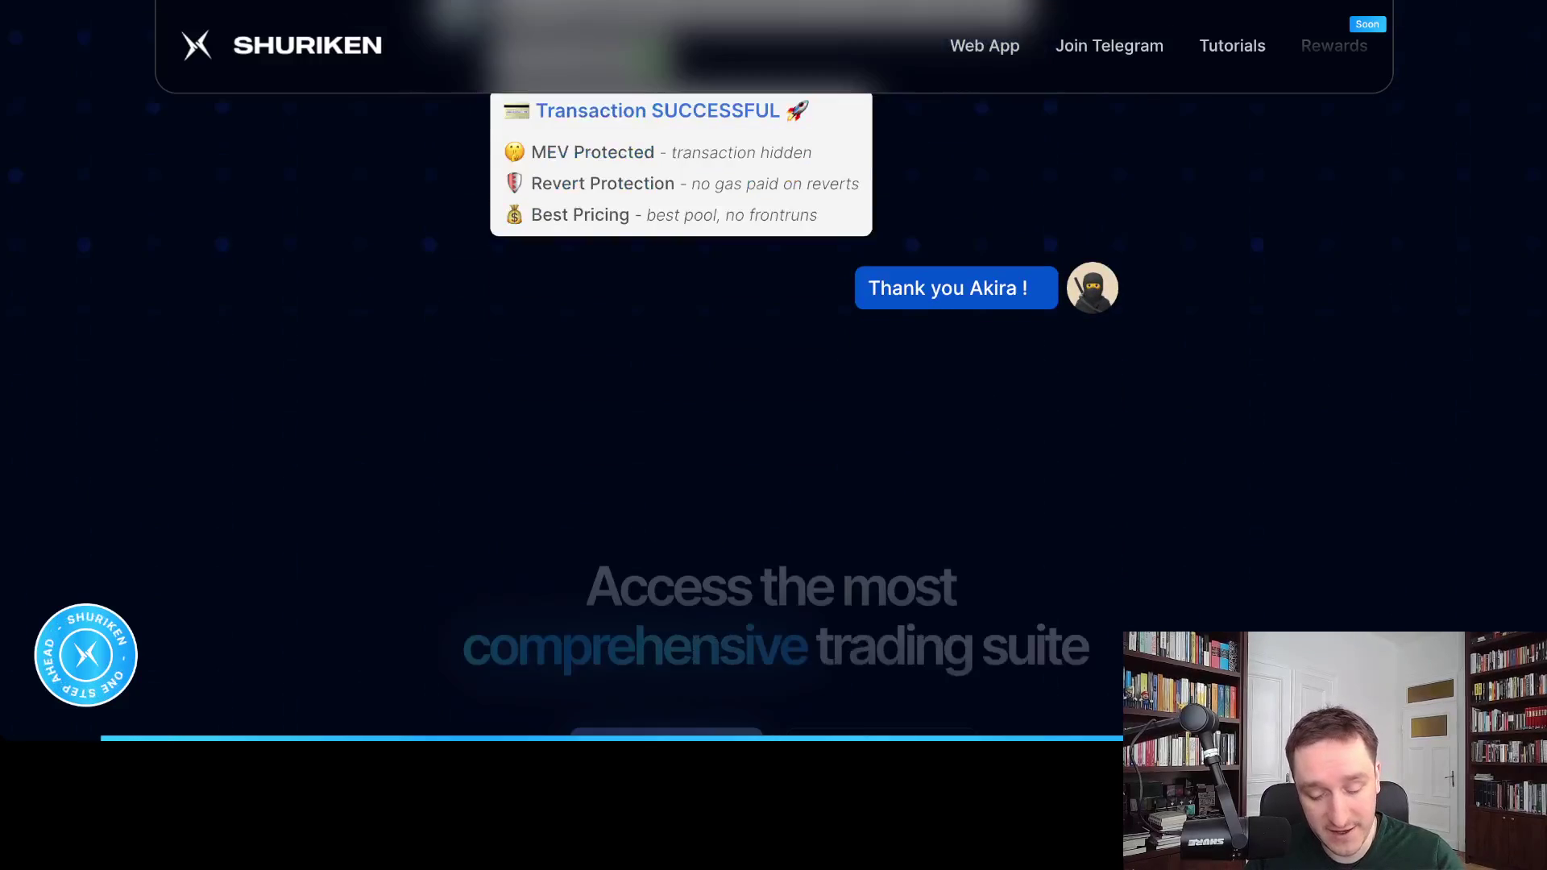
scroll(773, 403, down, 2)
scroll(774, 403, down, 2)
scroll(774, 403, down, 1)
scroll(774, 403, down, 1)
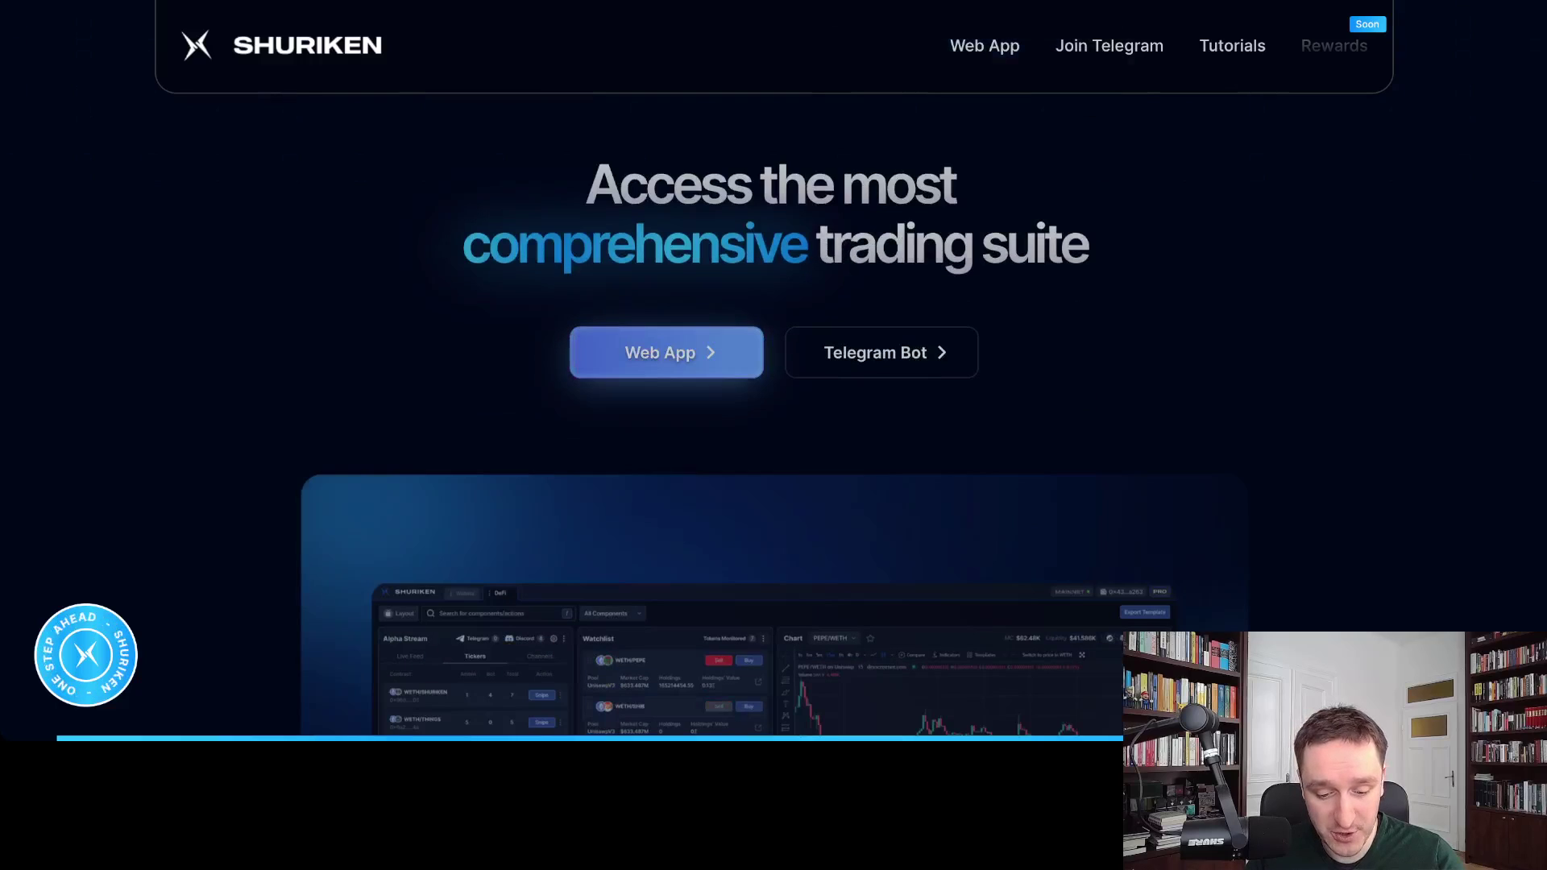
scroll(773, 403, down, 1)
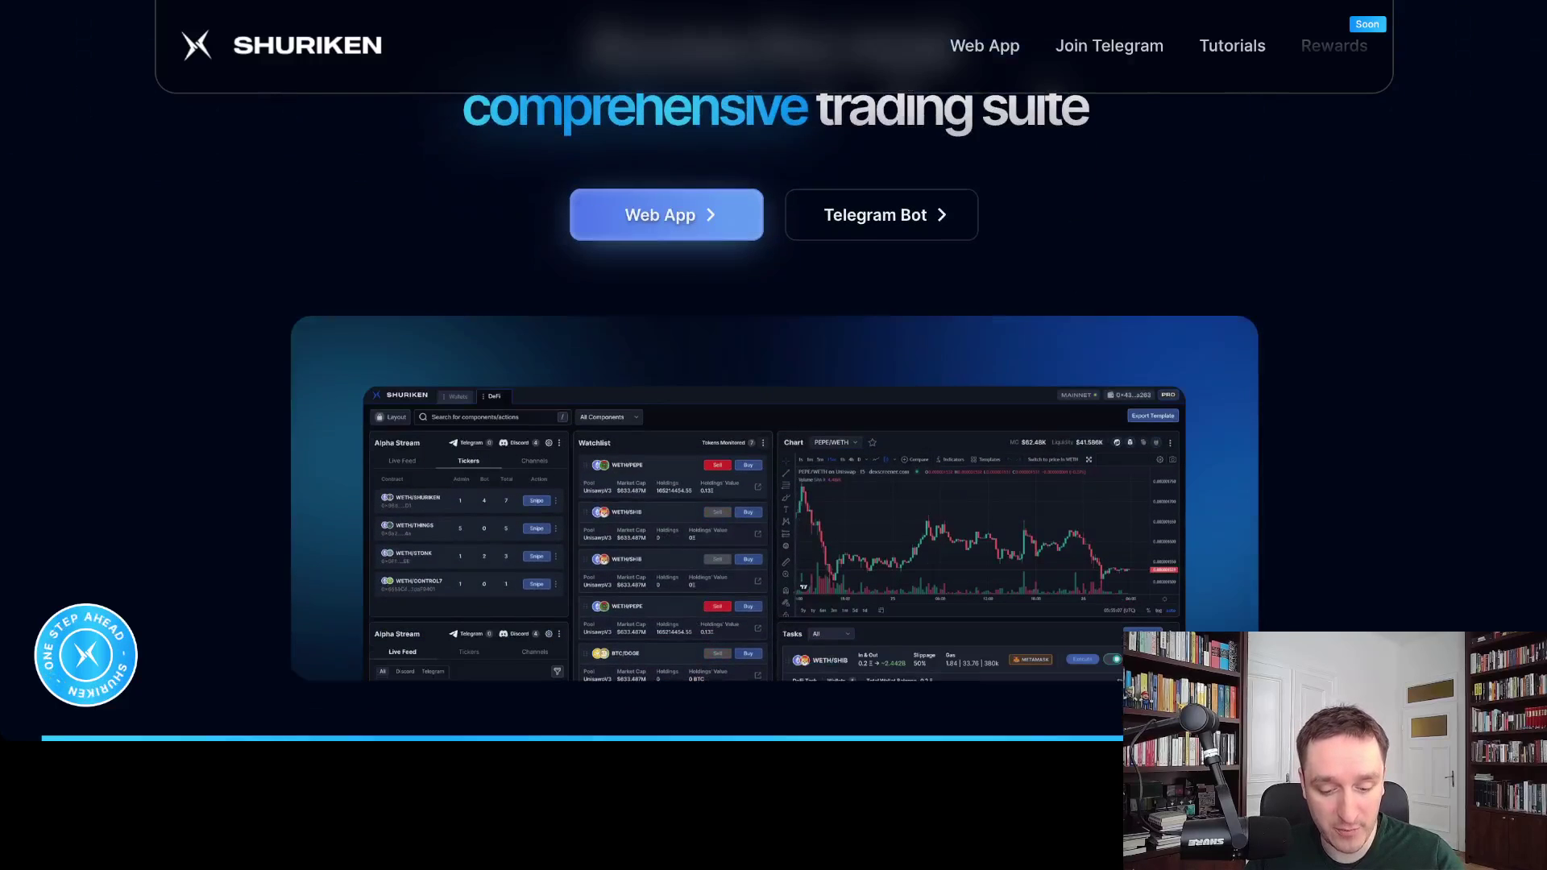
scroll(774, 402, down, 1)
scroll(774, 403, down, 1)
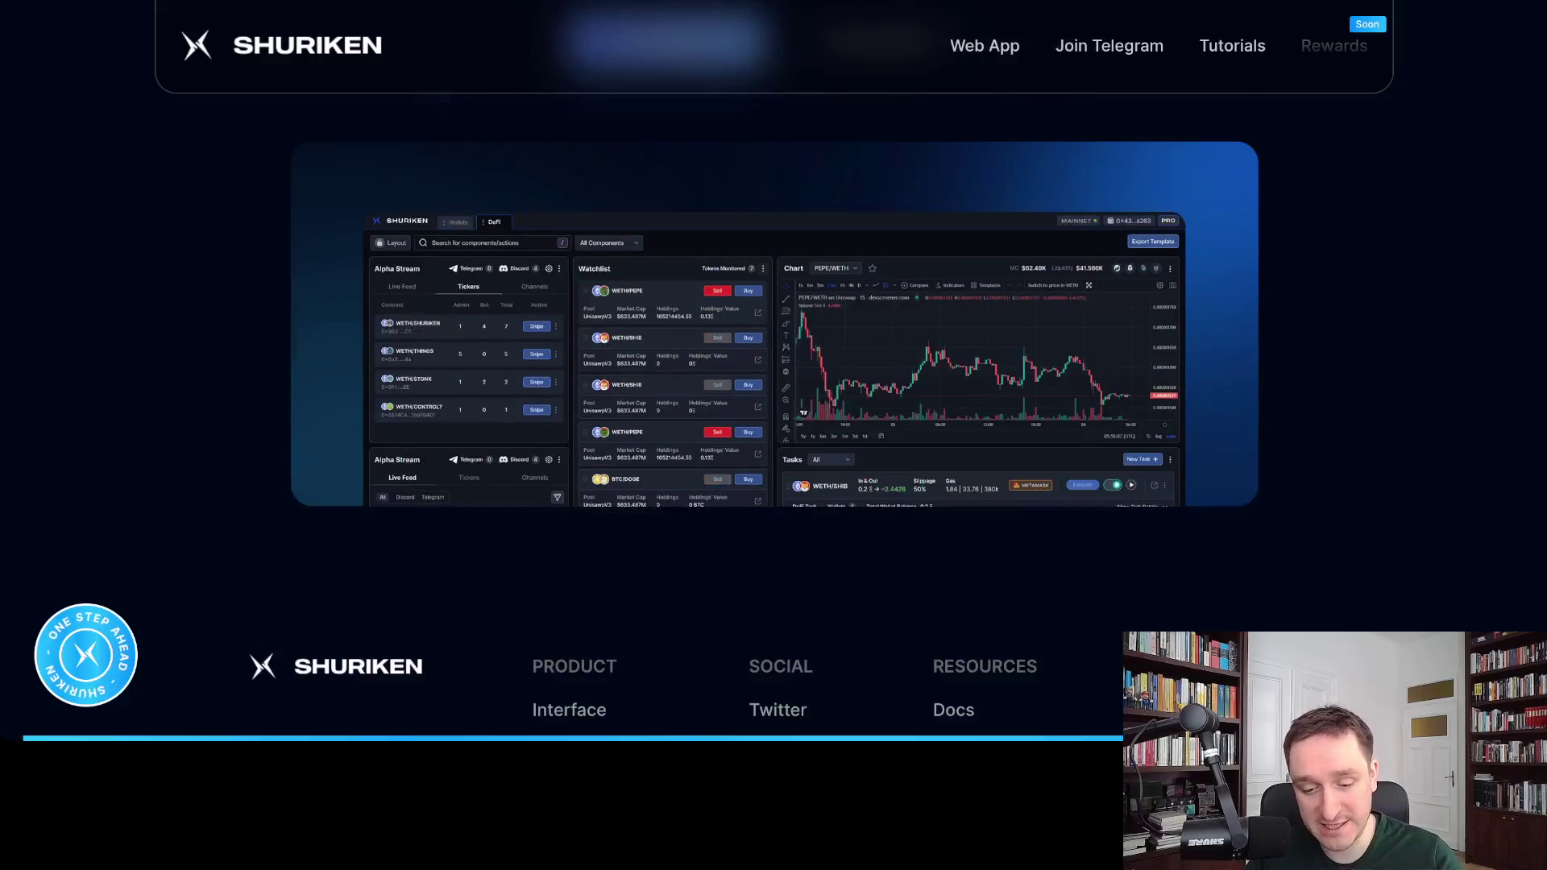
scroll(773, 403, down, 1)
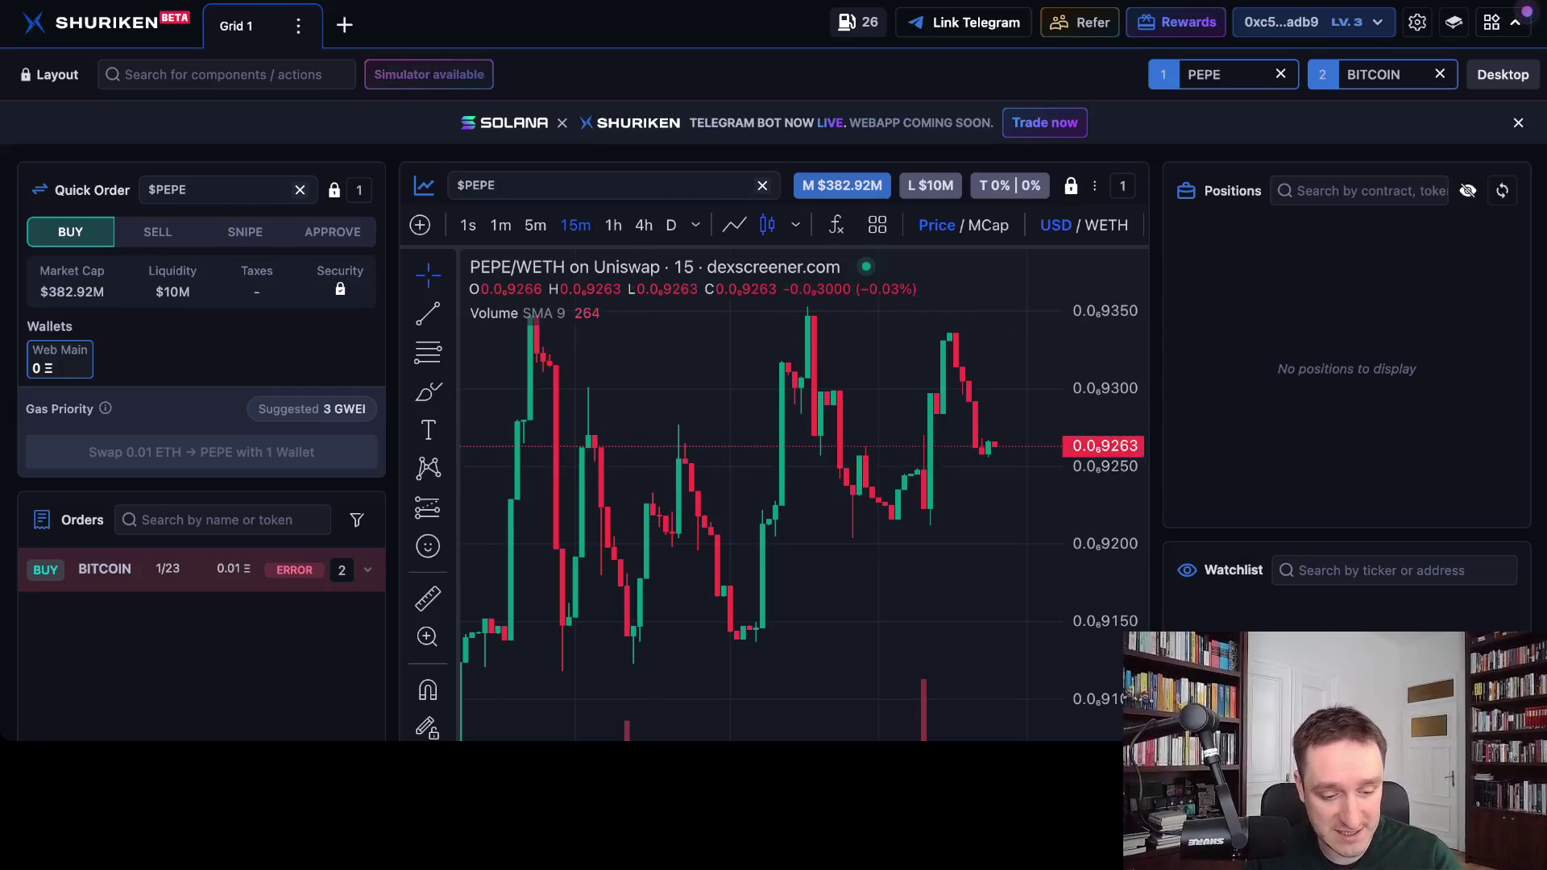
Add a new Grid 2 workspace, unlock its layout and insert an empty Pool Chart panel.
click(344, 25)
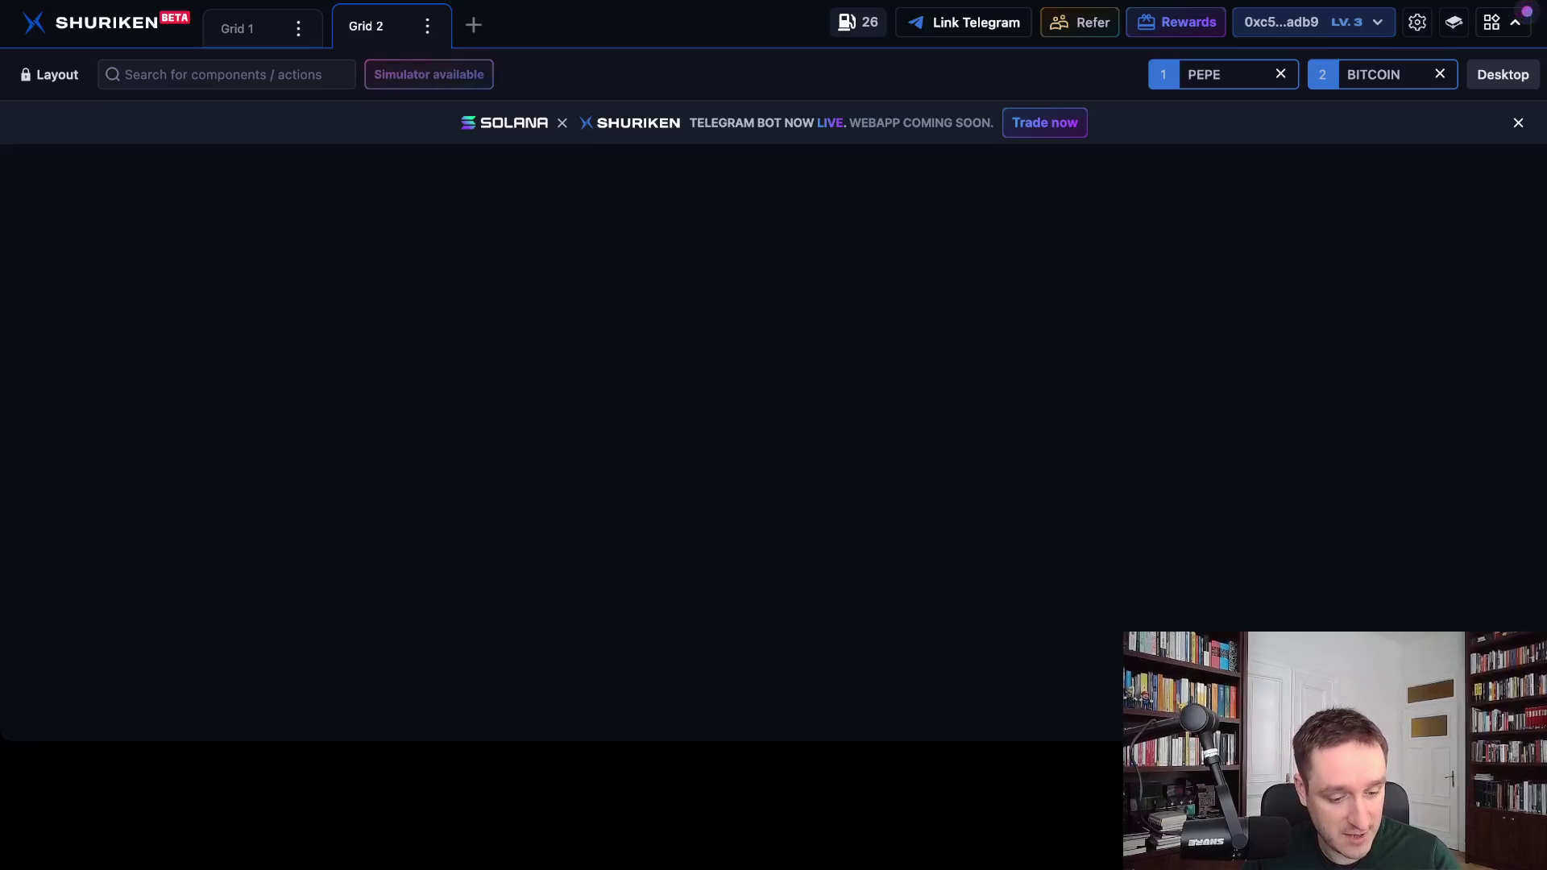
click(48, 74)
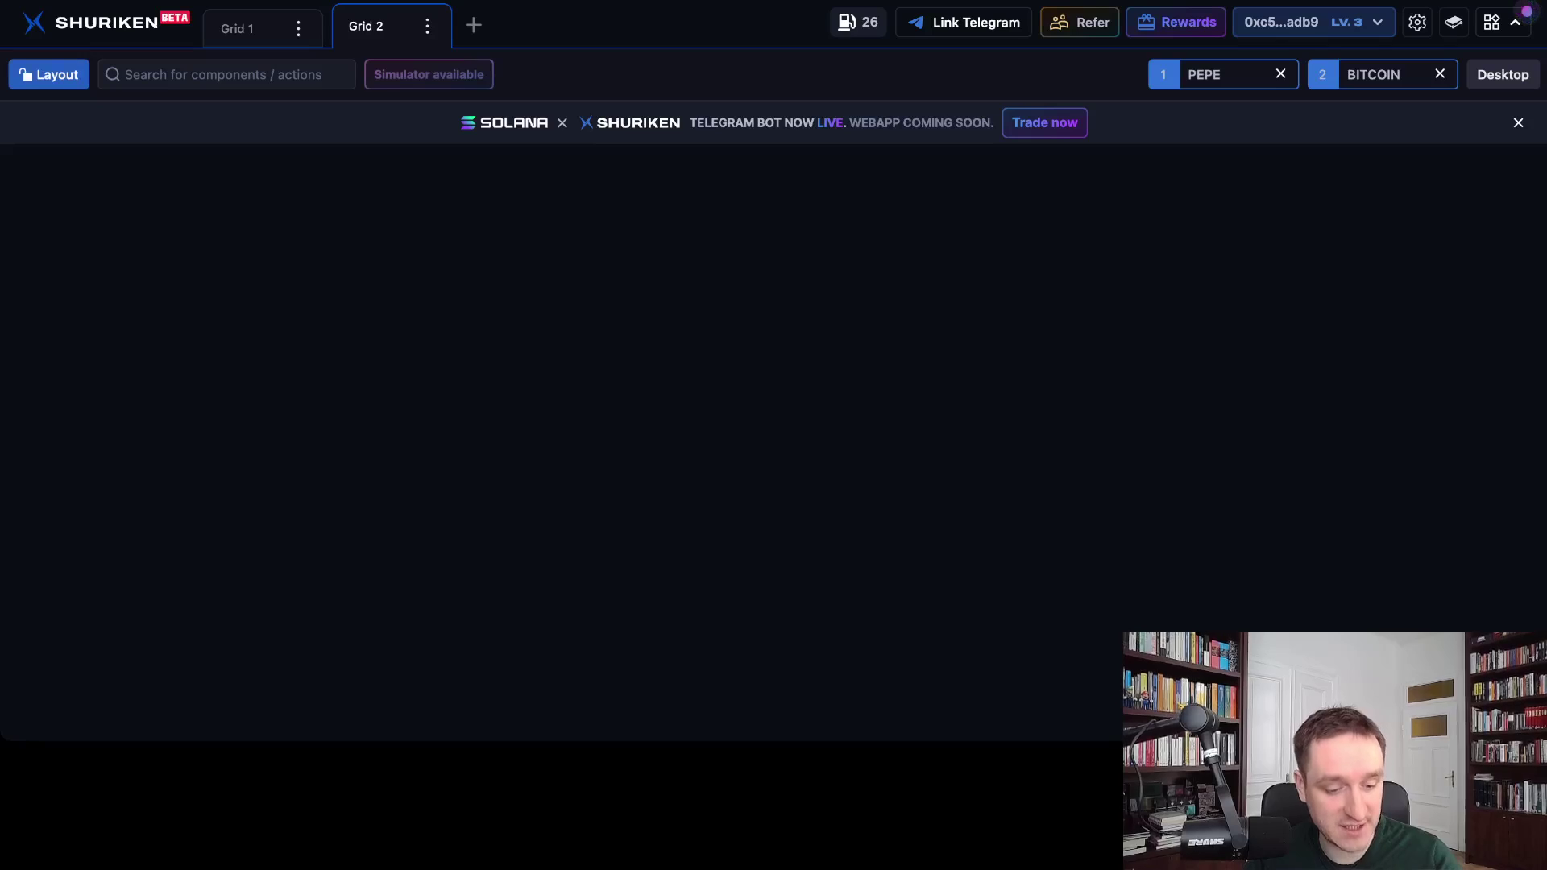
click(225, 74)
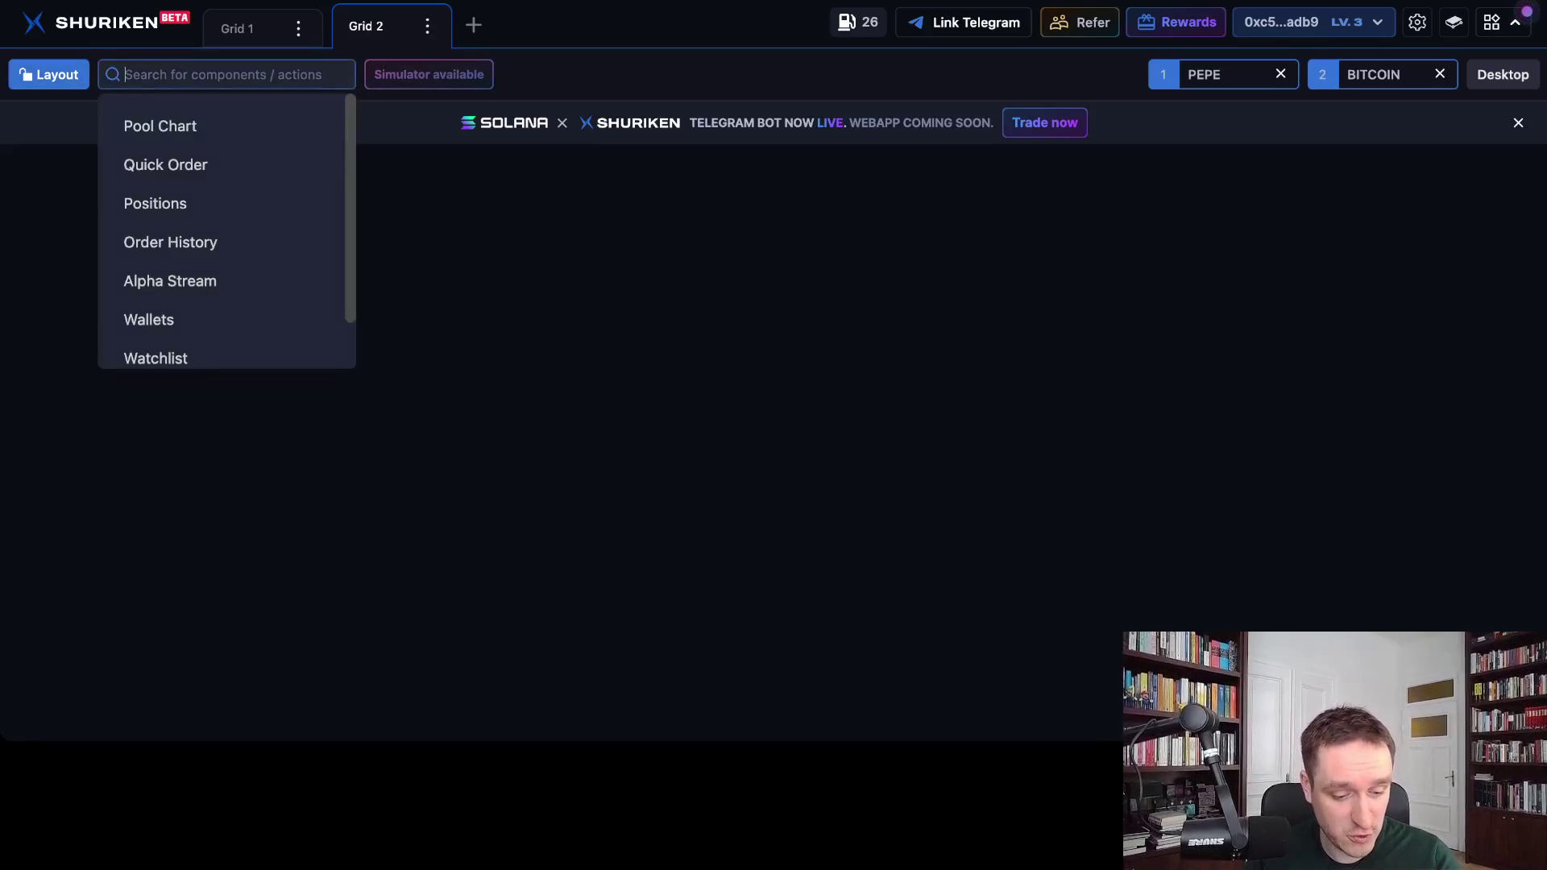
click(160, 126)
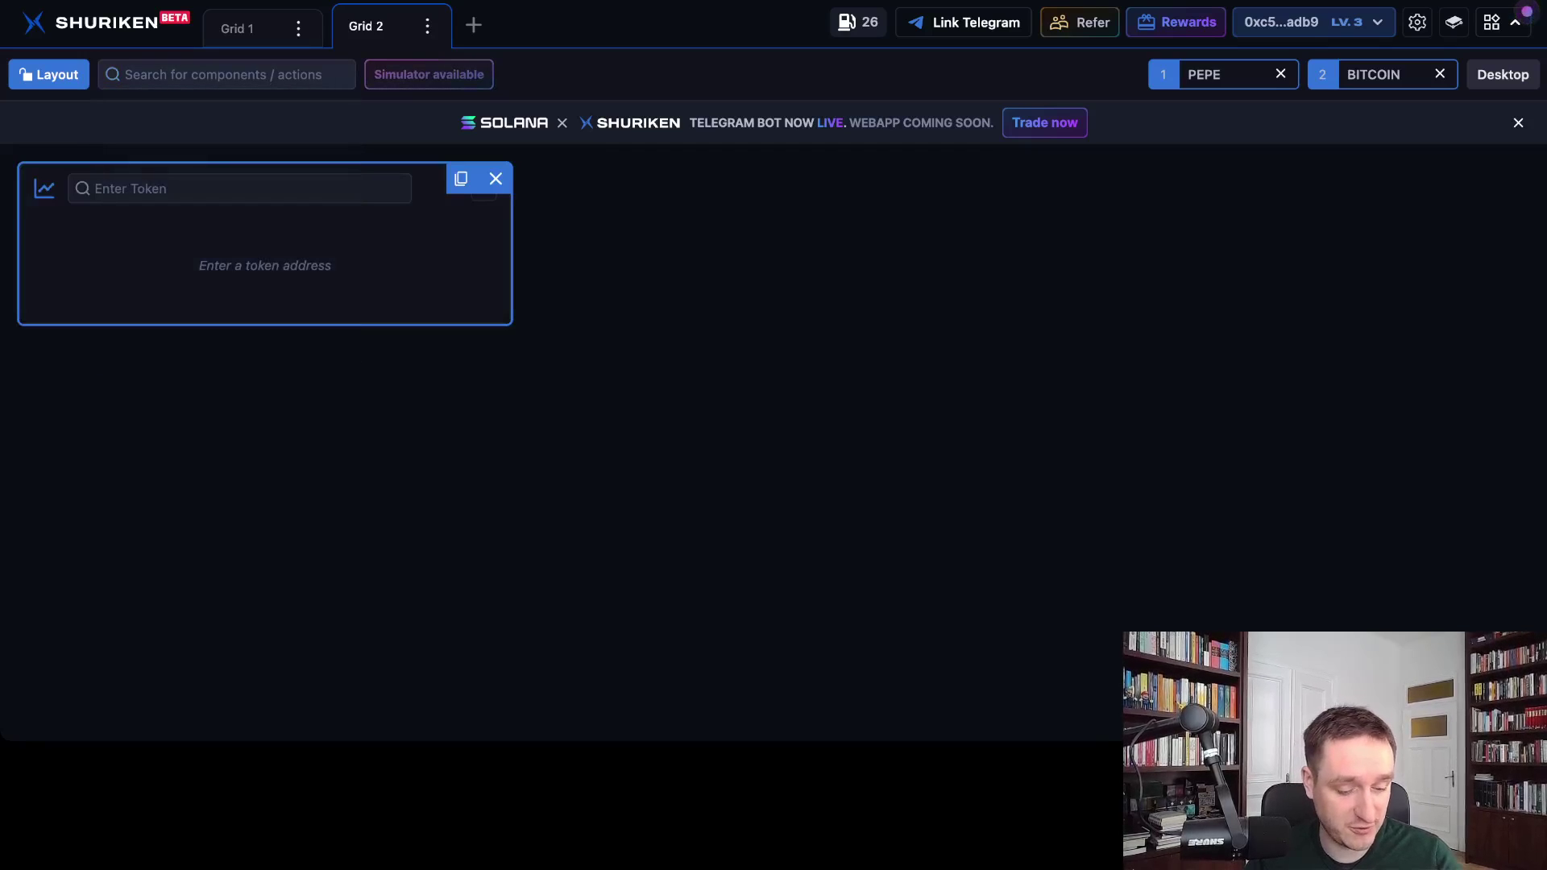
click(225, 74)
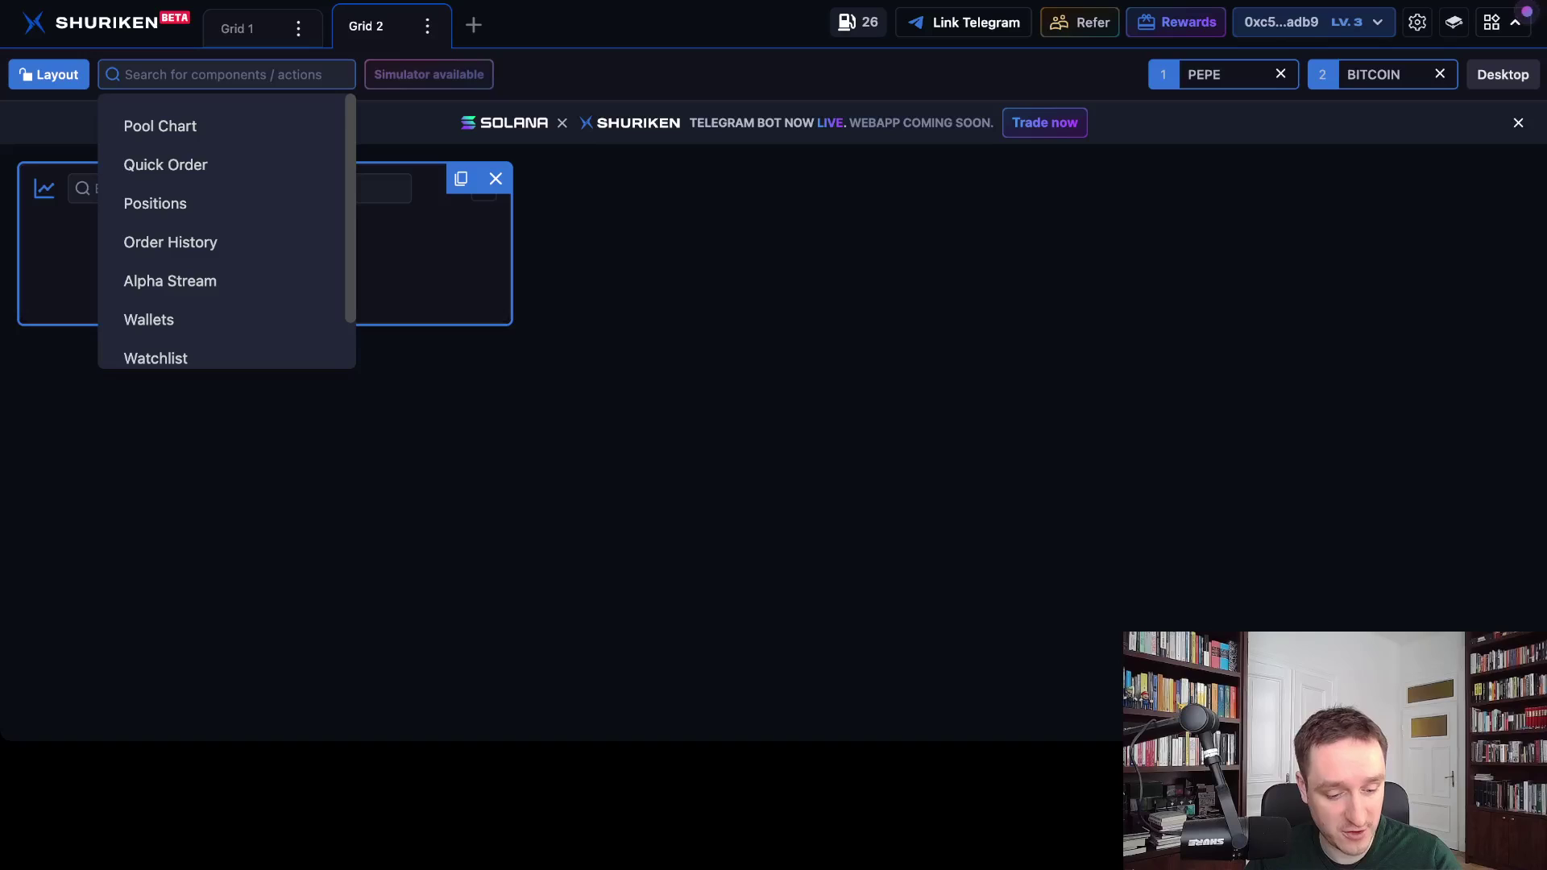
Place a Quick Order panel beside the pool chart, then enlarge the chart and widen Quick Order.
key(Down)
key(Down)
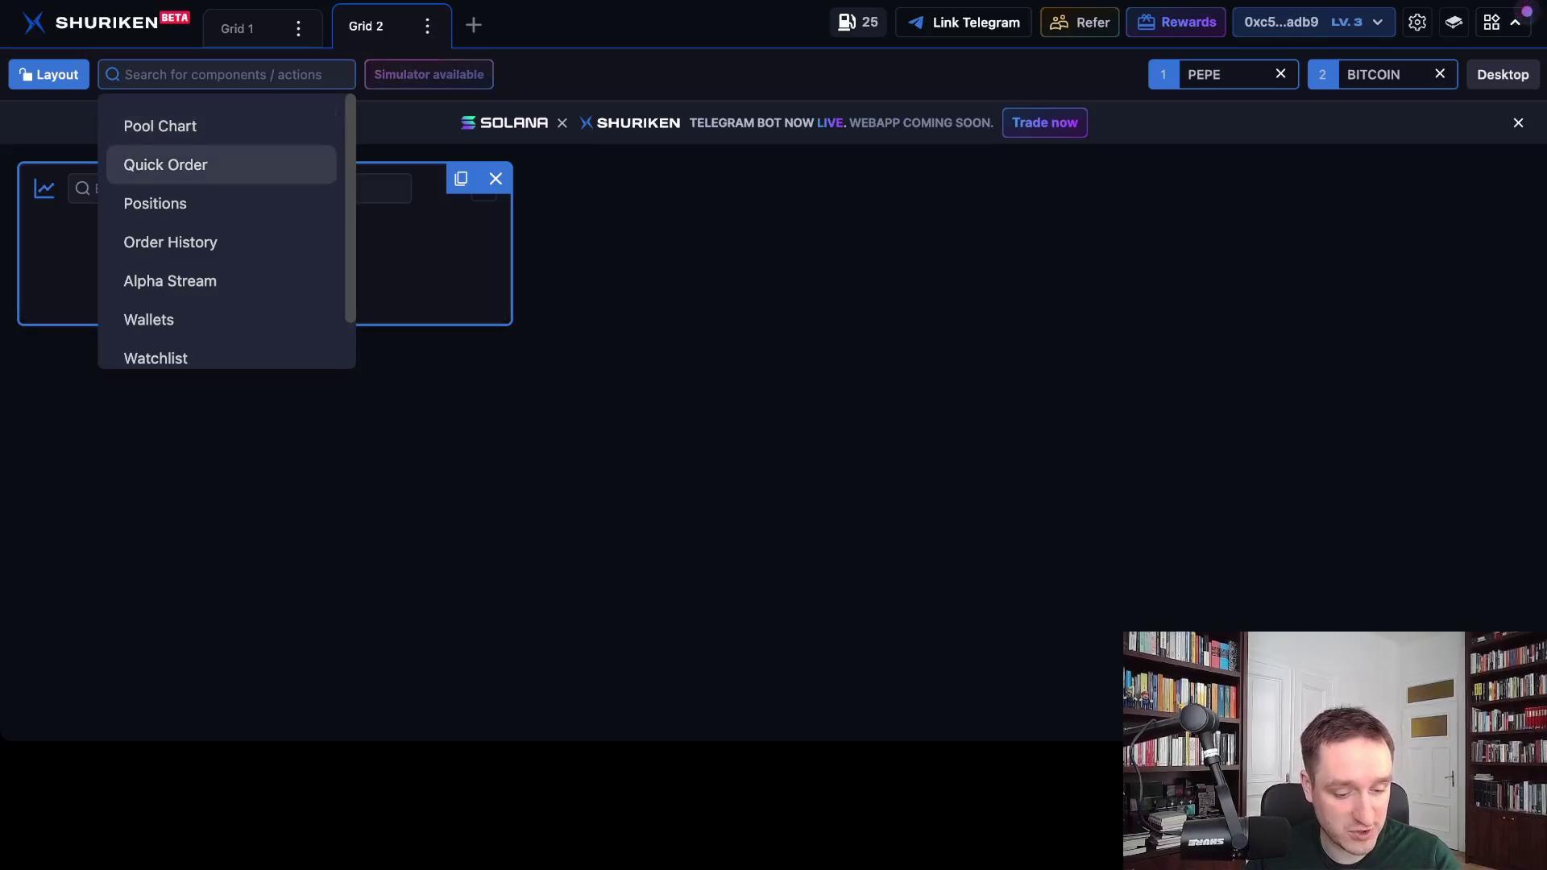
key(Return)
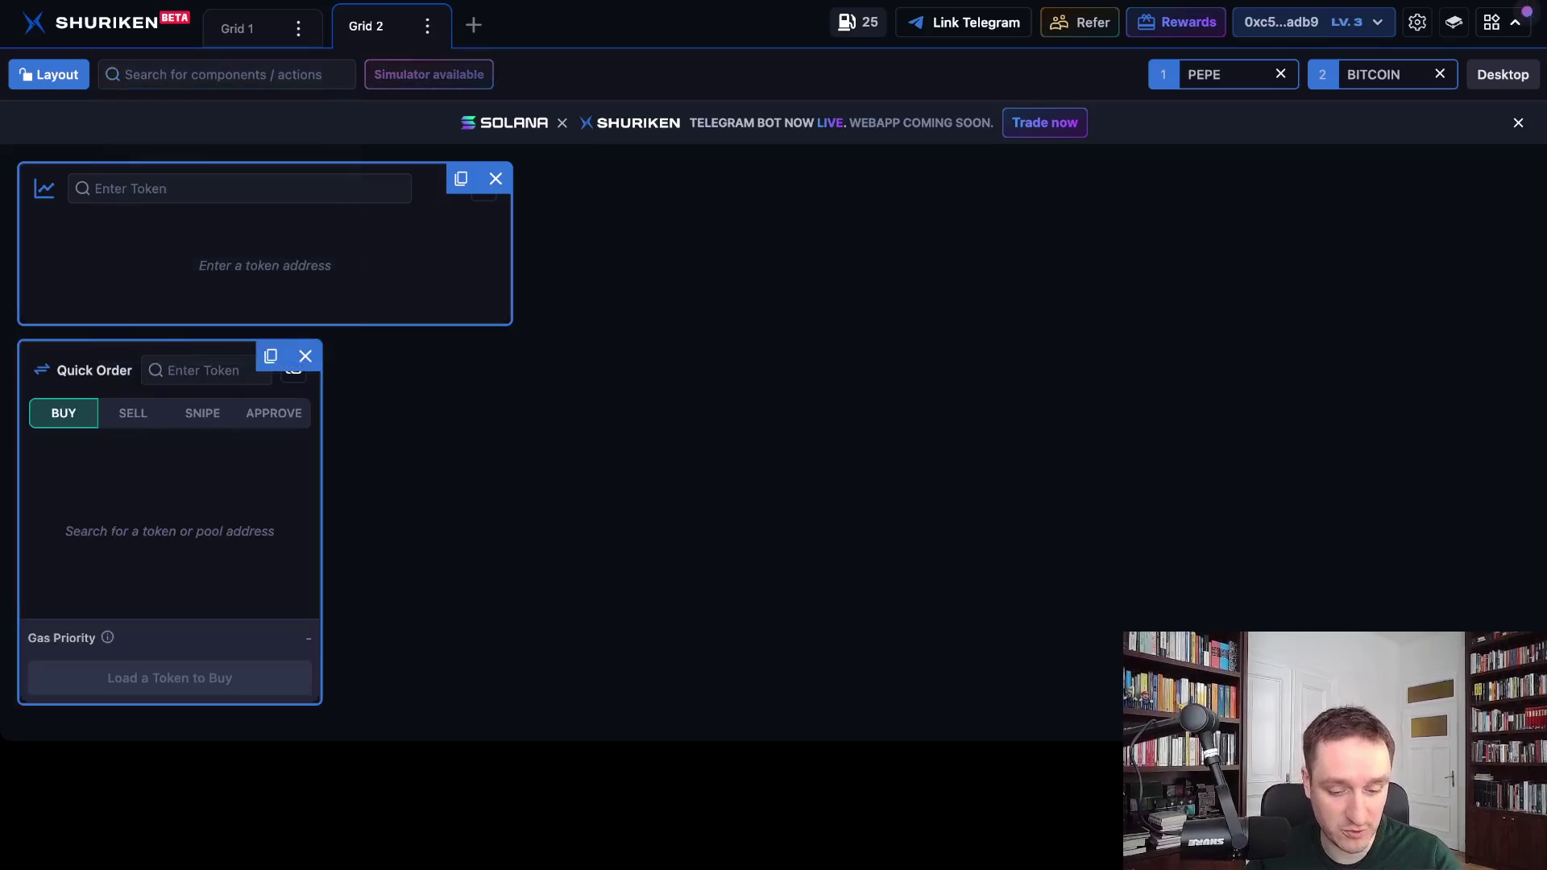
drag(94, 370, 731, 193)
mouse_move(511, 324)
mouse_down()
mouse_move(564, 432)
mouse_move(641, 706)
mouse_up()
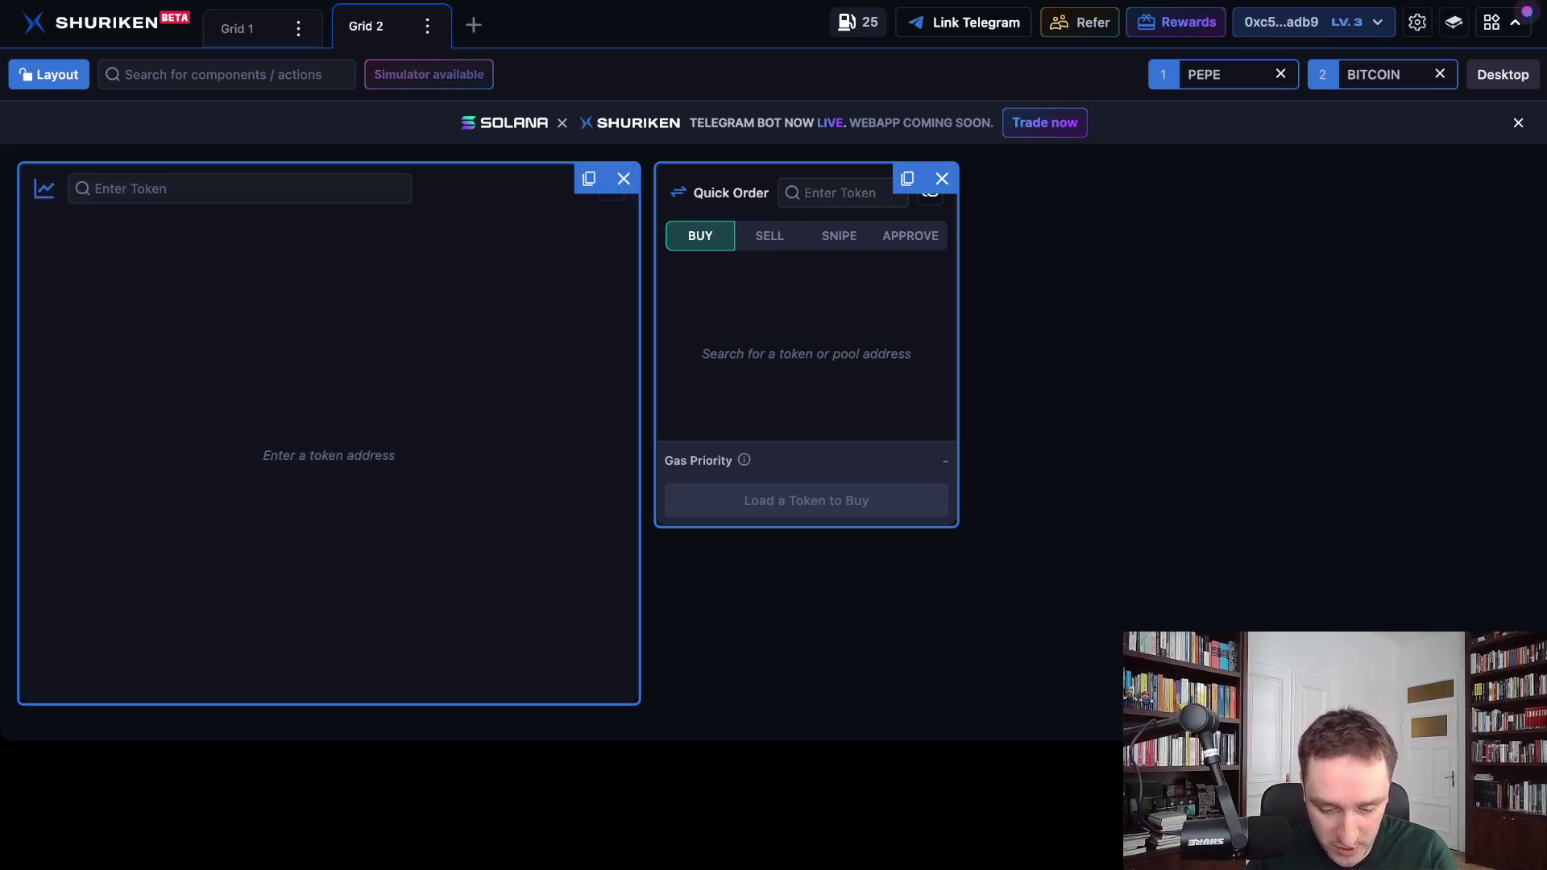
mouse_move(957, 526)
mouse_down()
mouse_move(1381, 526)
mouse_move(1149, 525)
mouse_up()
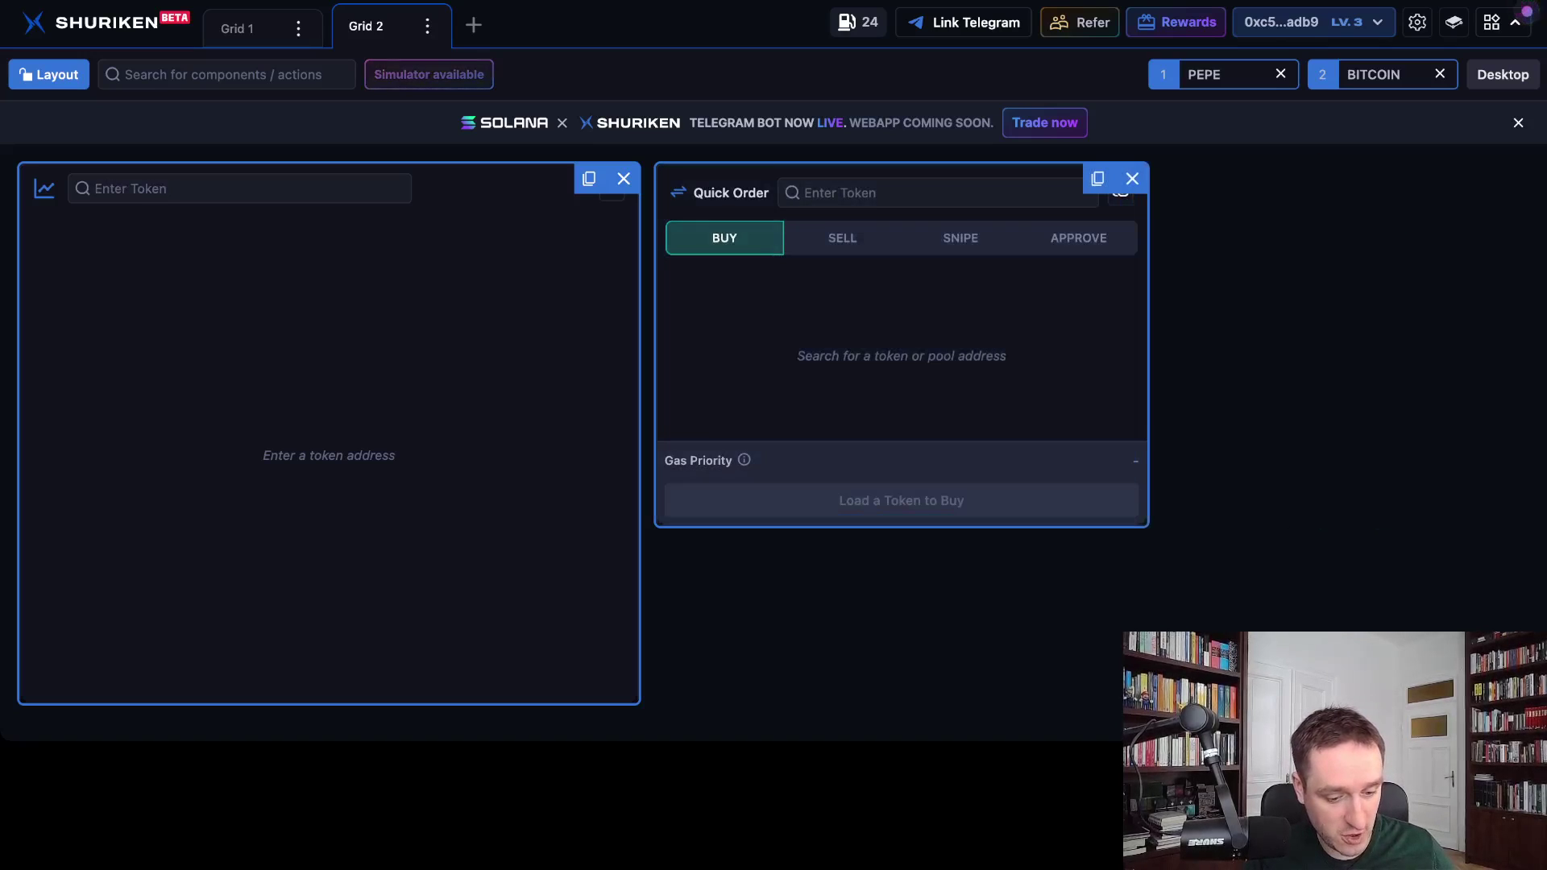
key(ctrl+k)
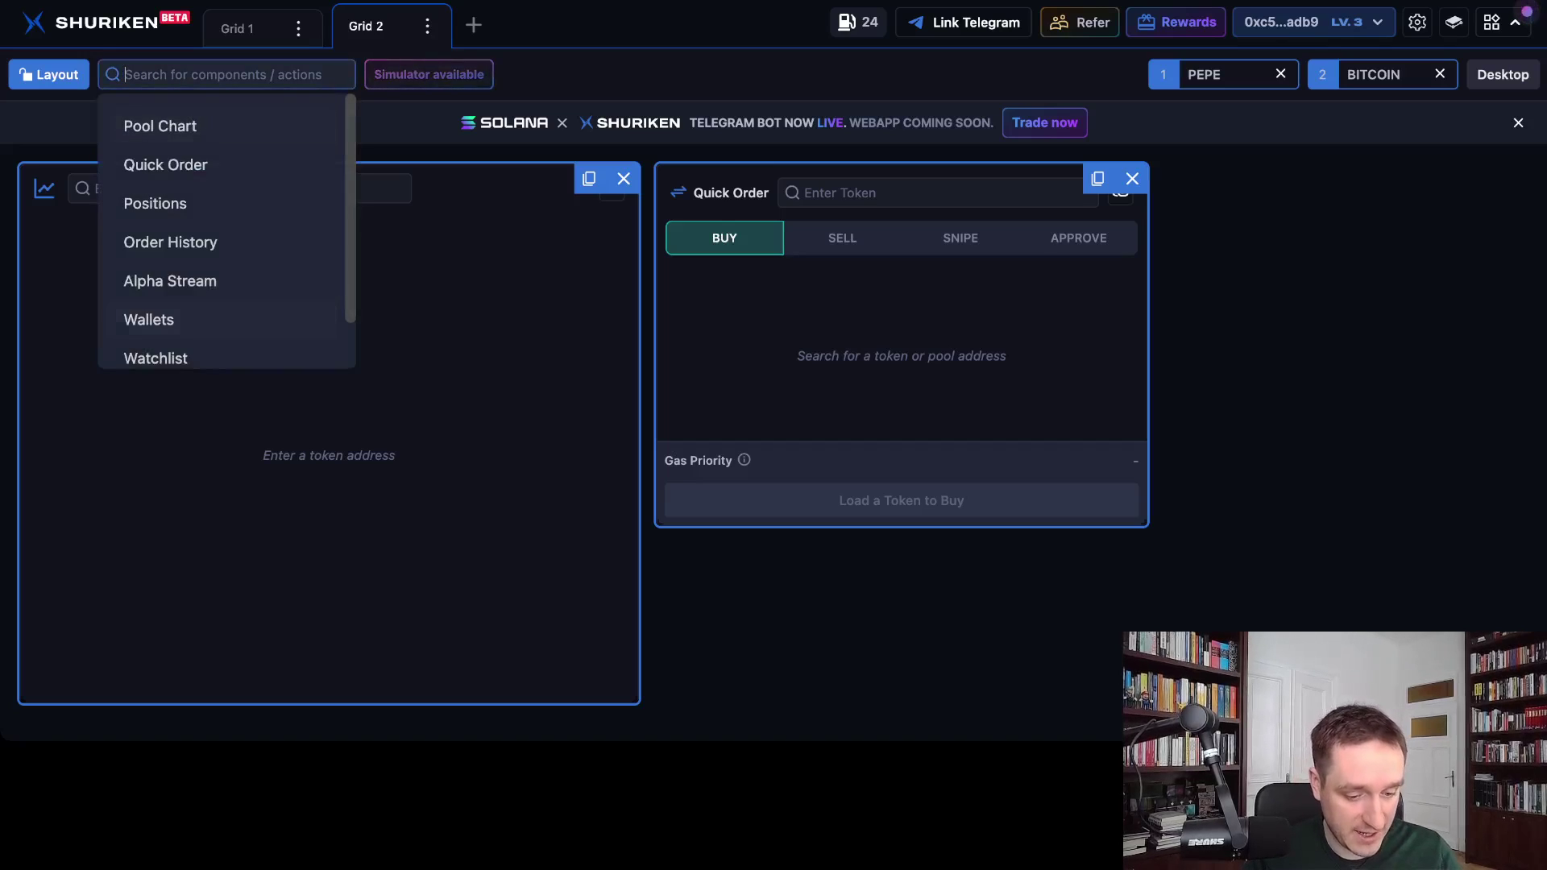
Add an Alpha Stream panel and move it into the top-right column beside Quick Order.
scroll(225, 241, down, 1)
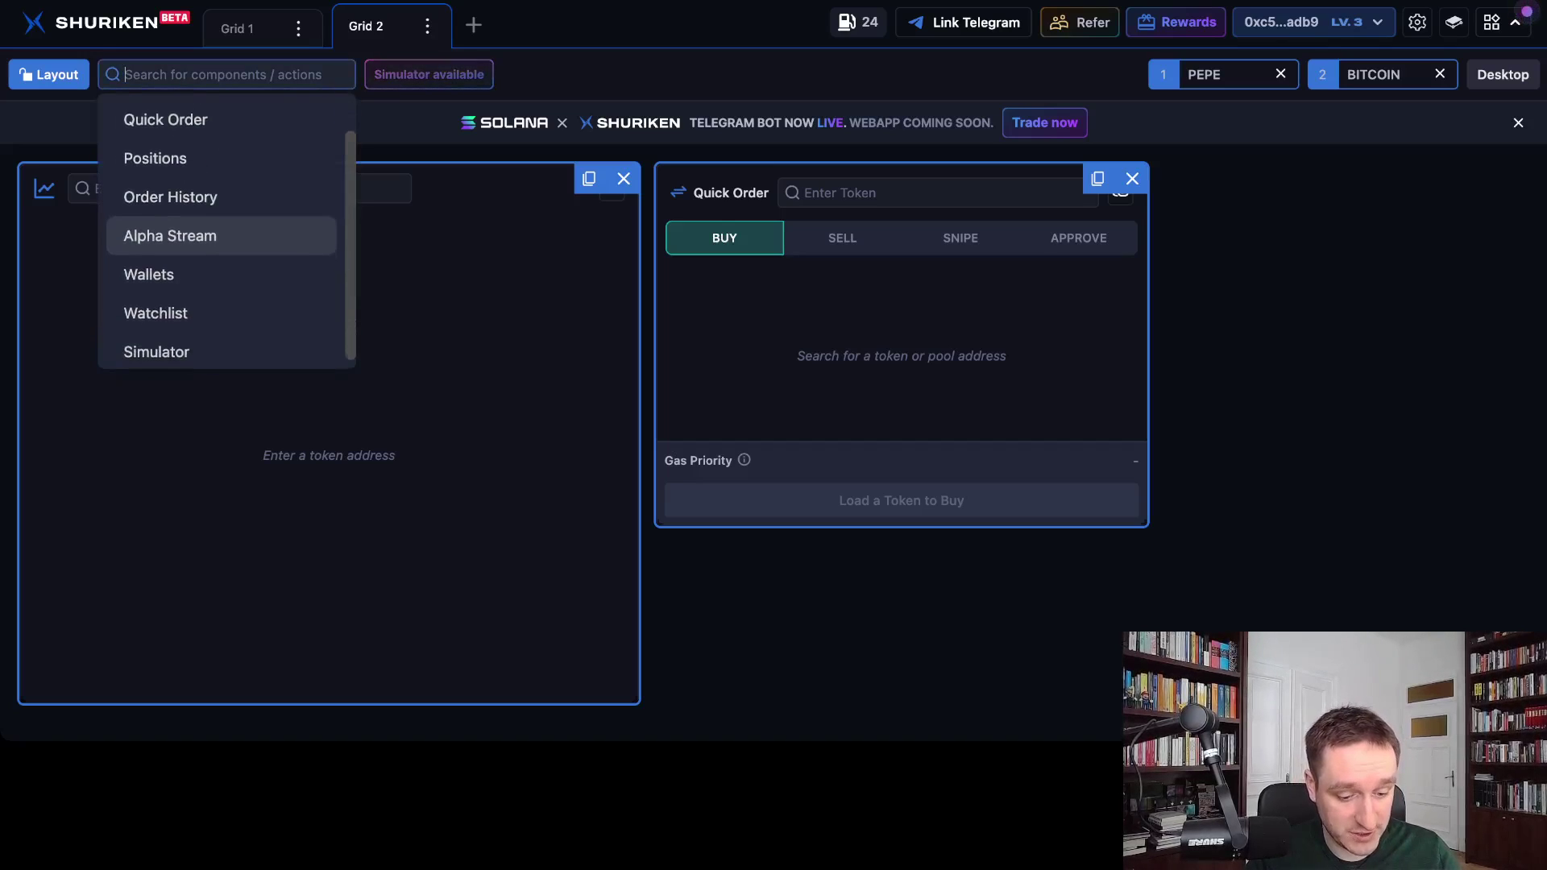
key(Down)
scroll(225, 234, up, 1)
key(Up)
key(Return)
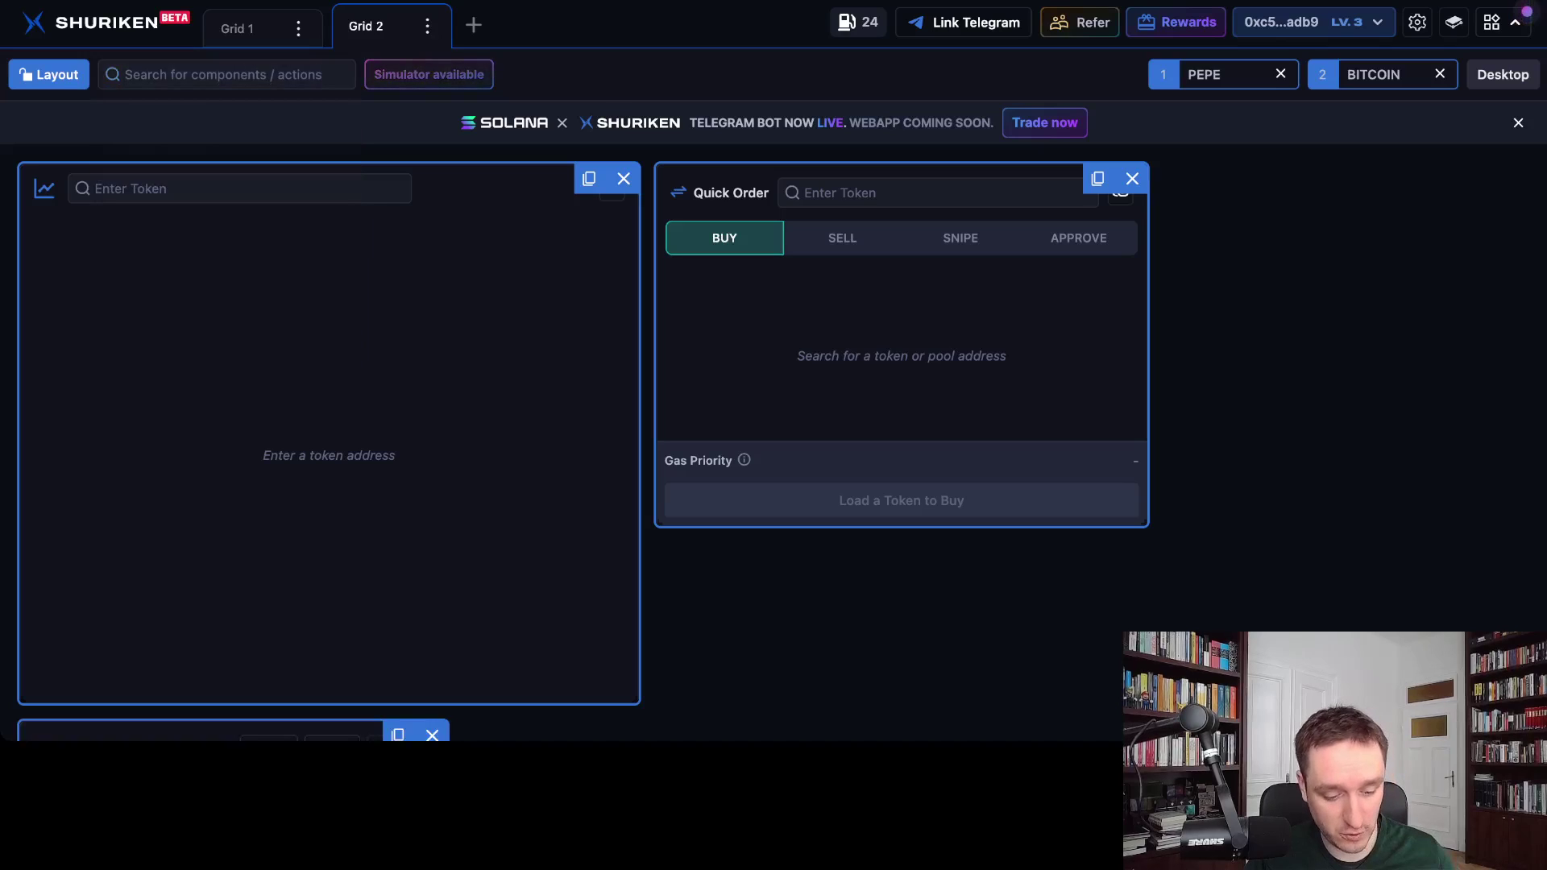
scroll(564, 443, down, 3)
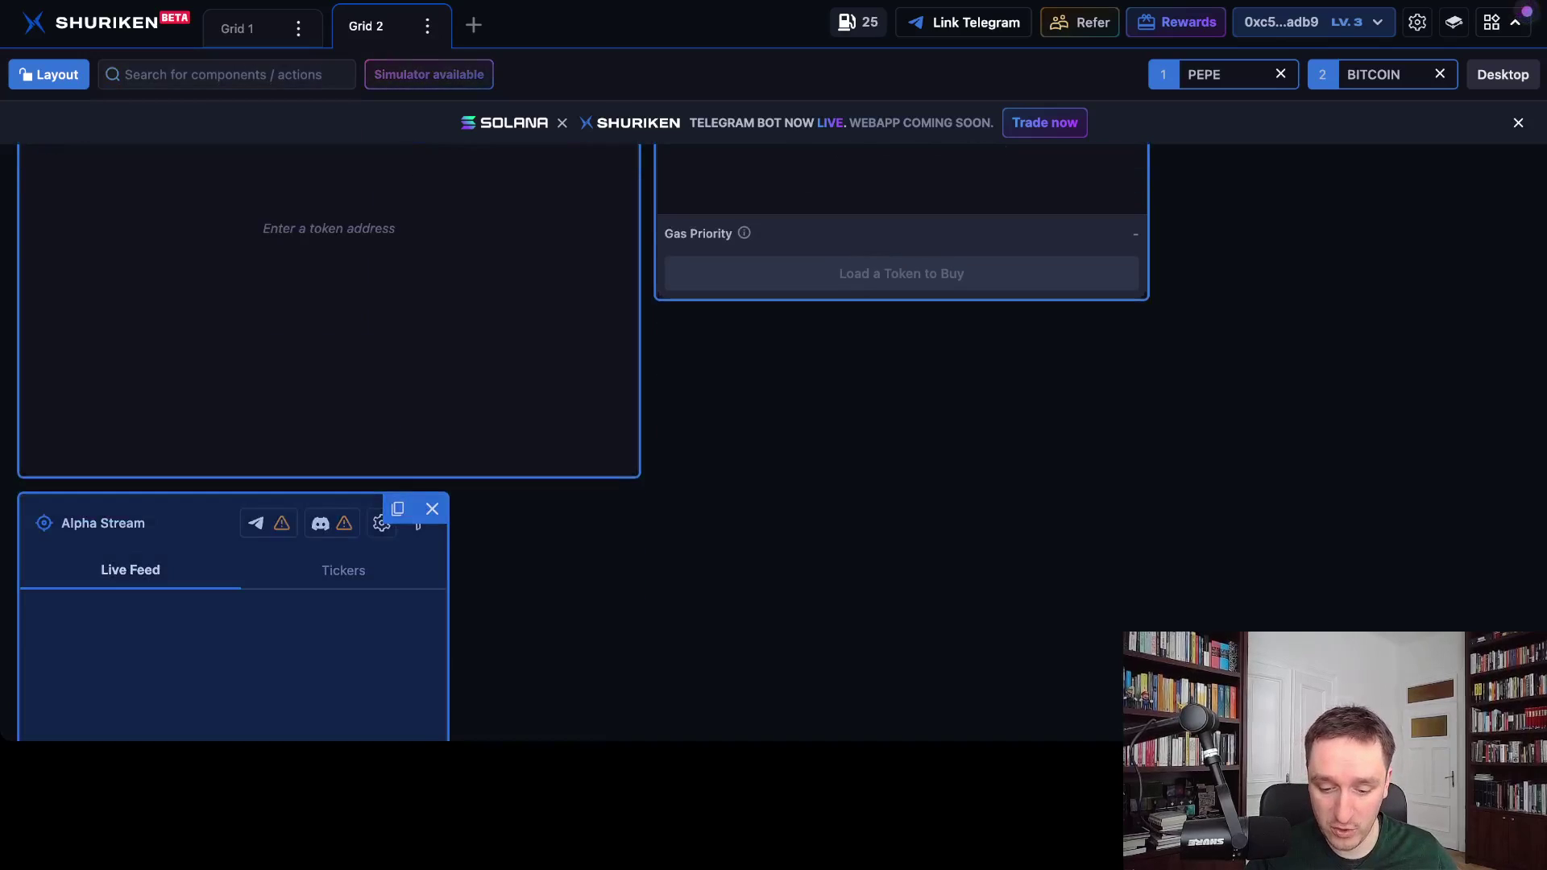
drag(161, 523, 861, 412)
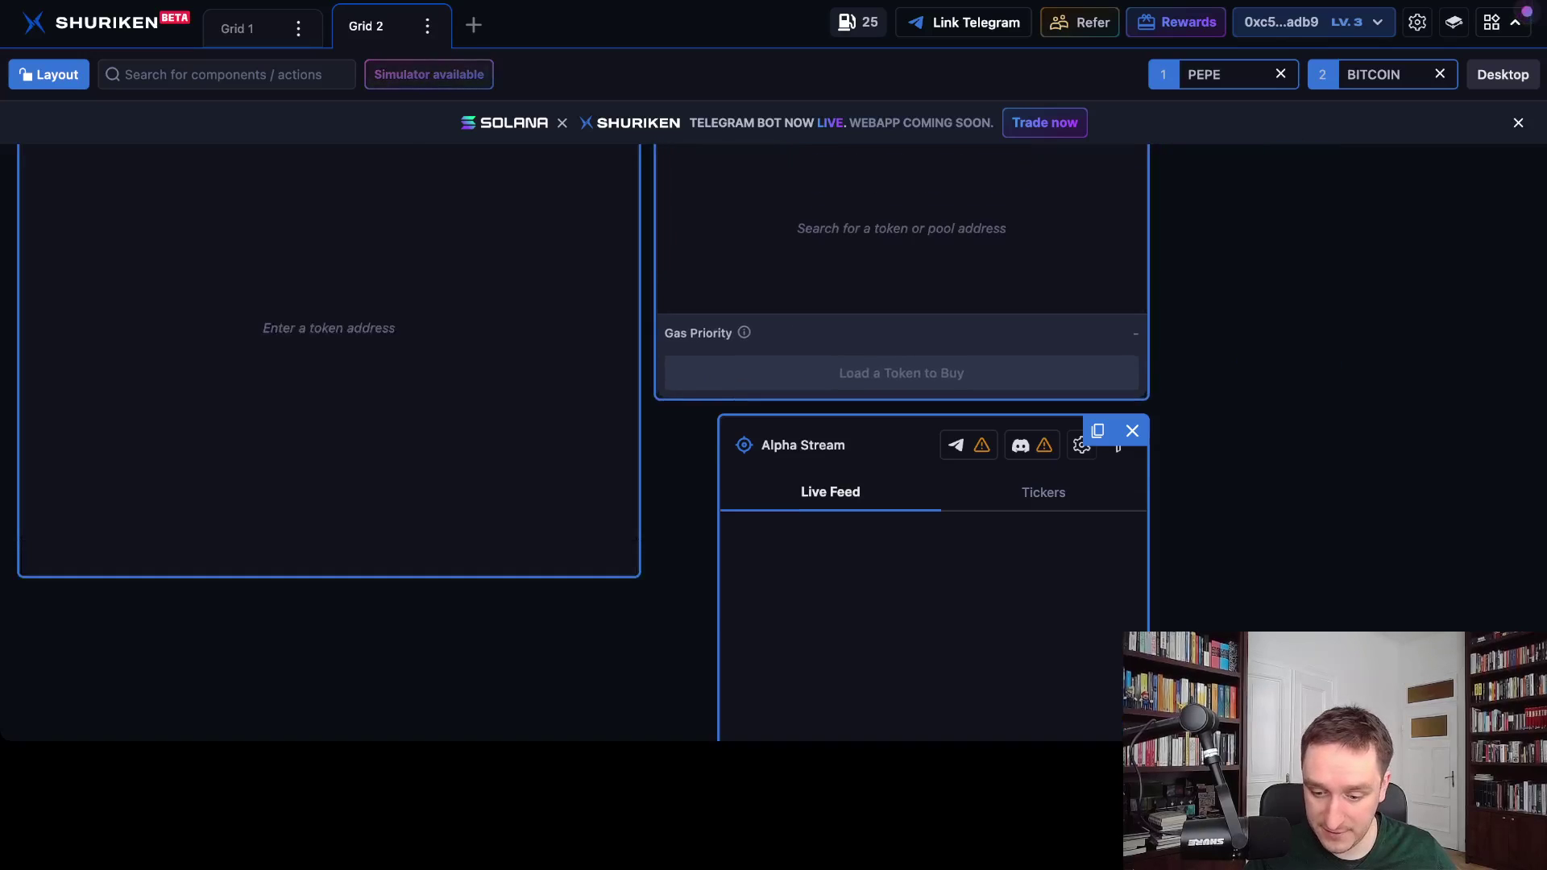
drag(861, 413, 1311, 195)
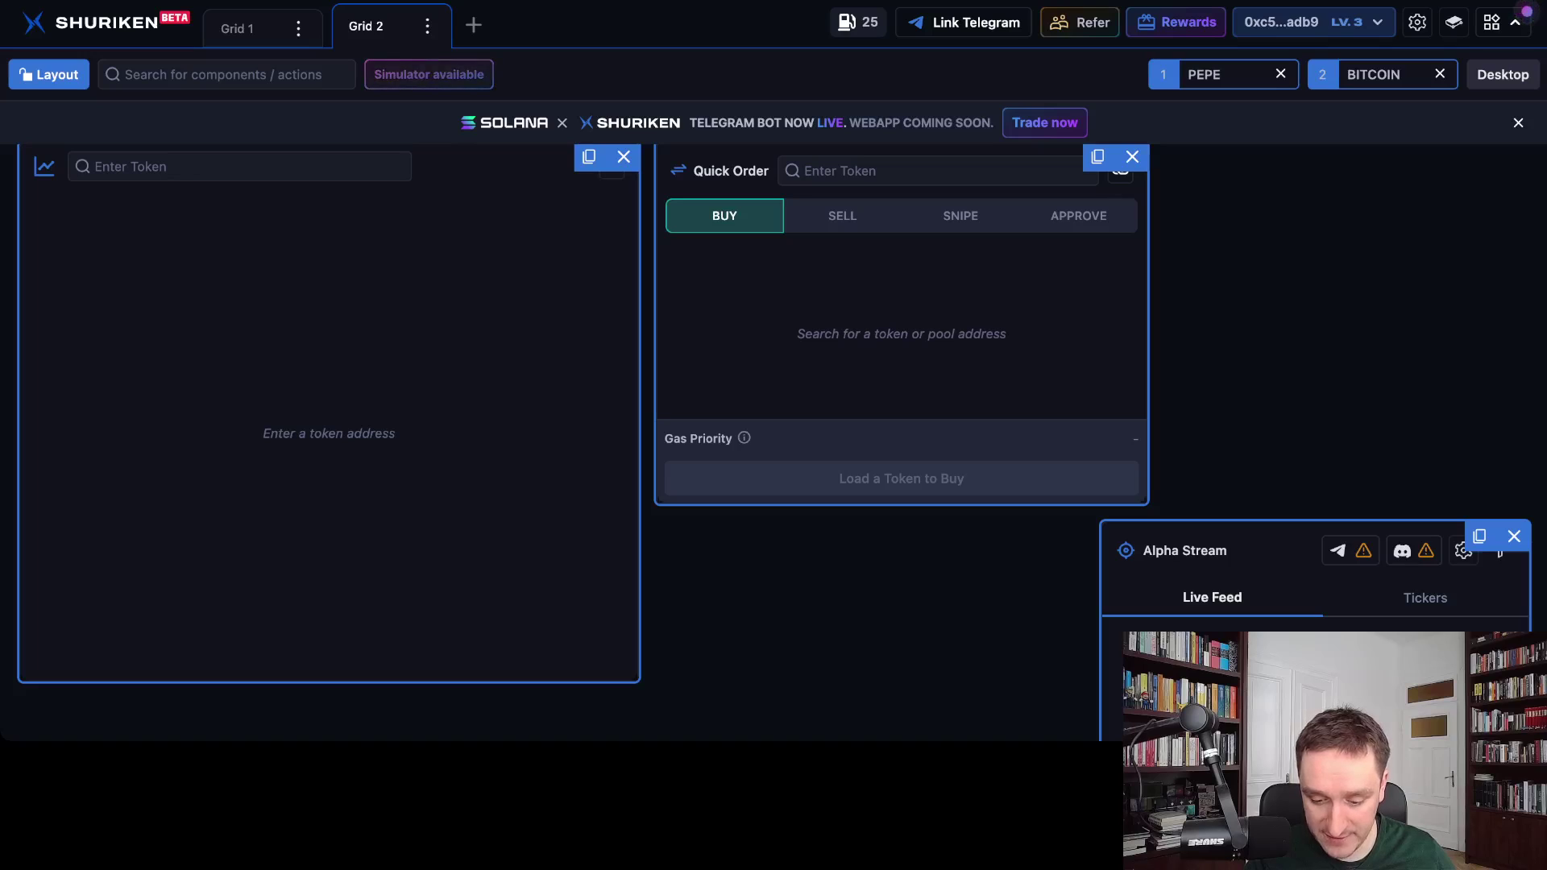
scroll(773, 436, down, 1)
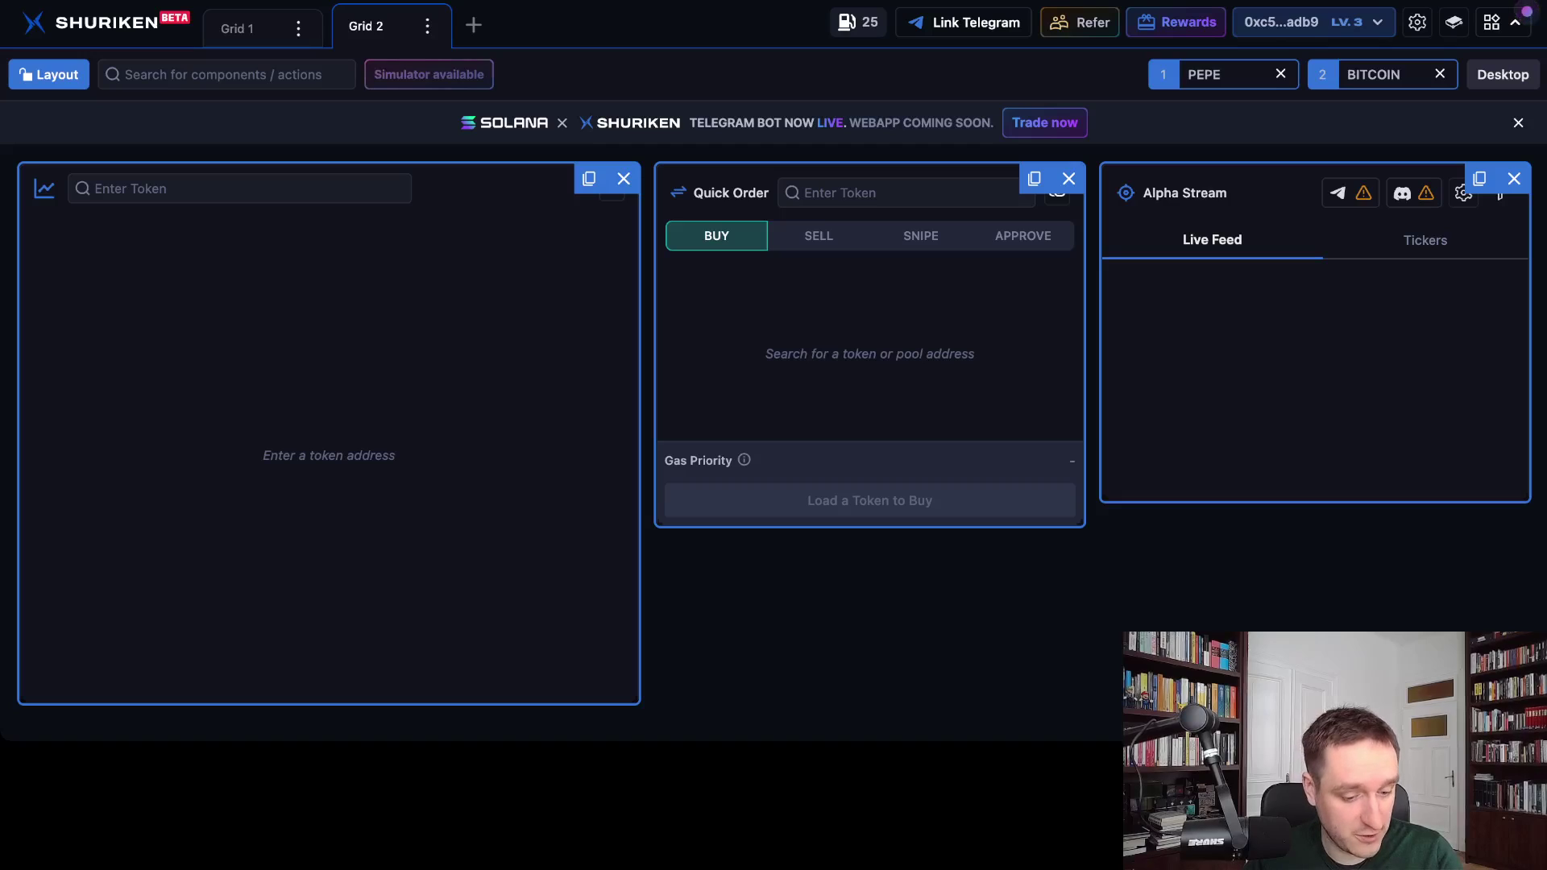
Add a Wallets panel below Quick Order and stretch it wider to the right.
key(ctrl+k)
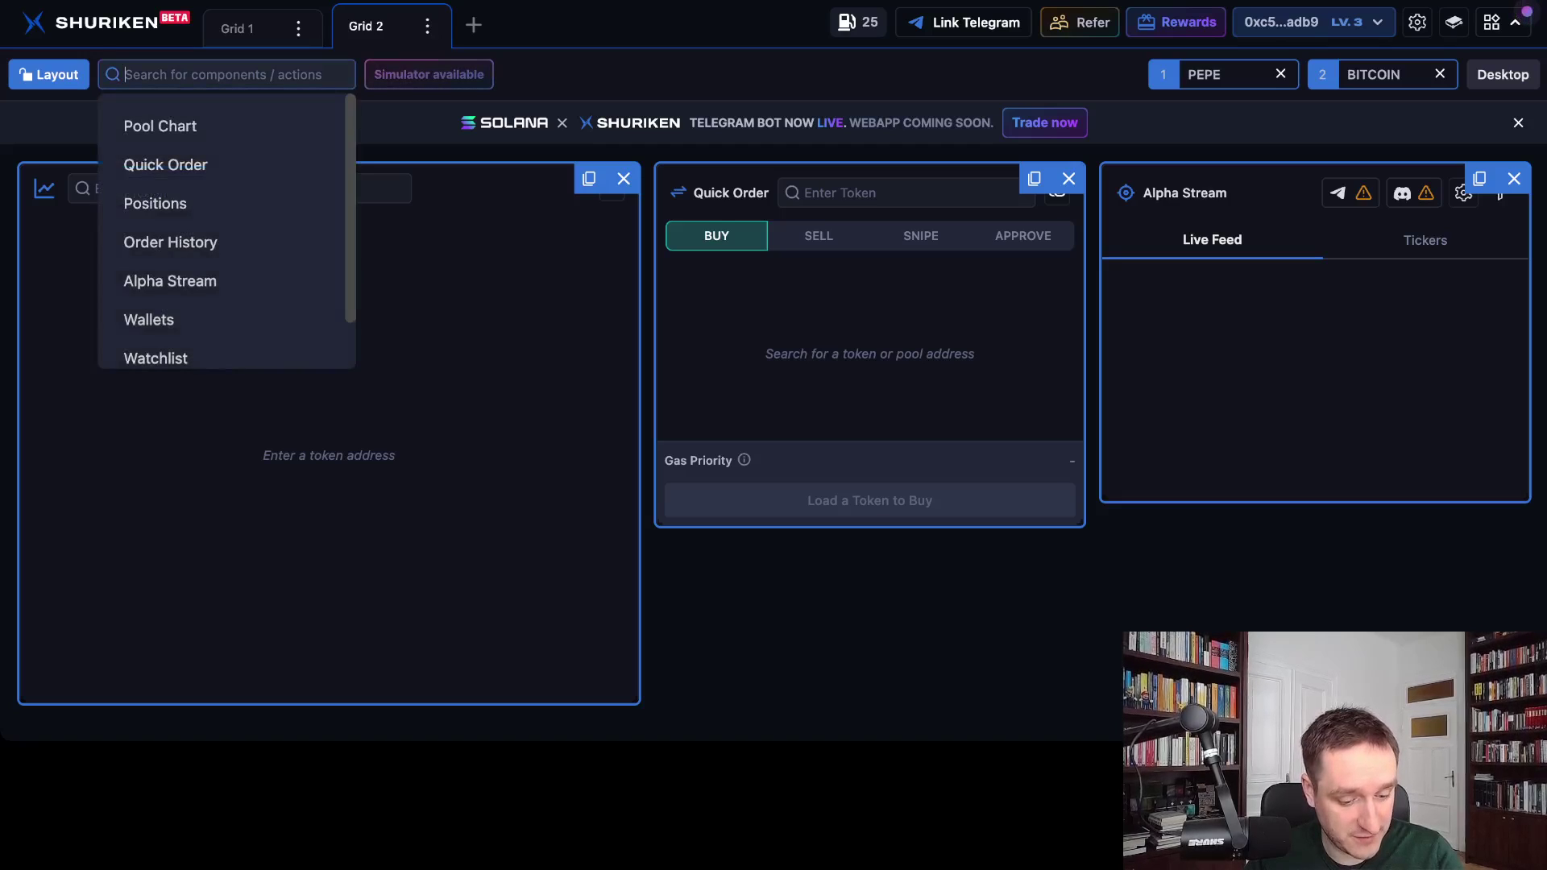
key(Down)
key(Down)
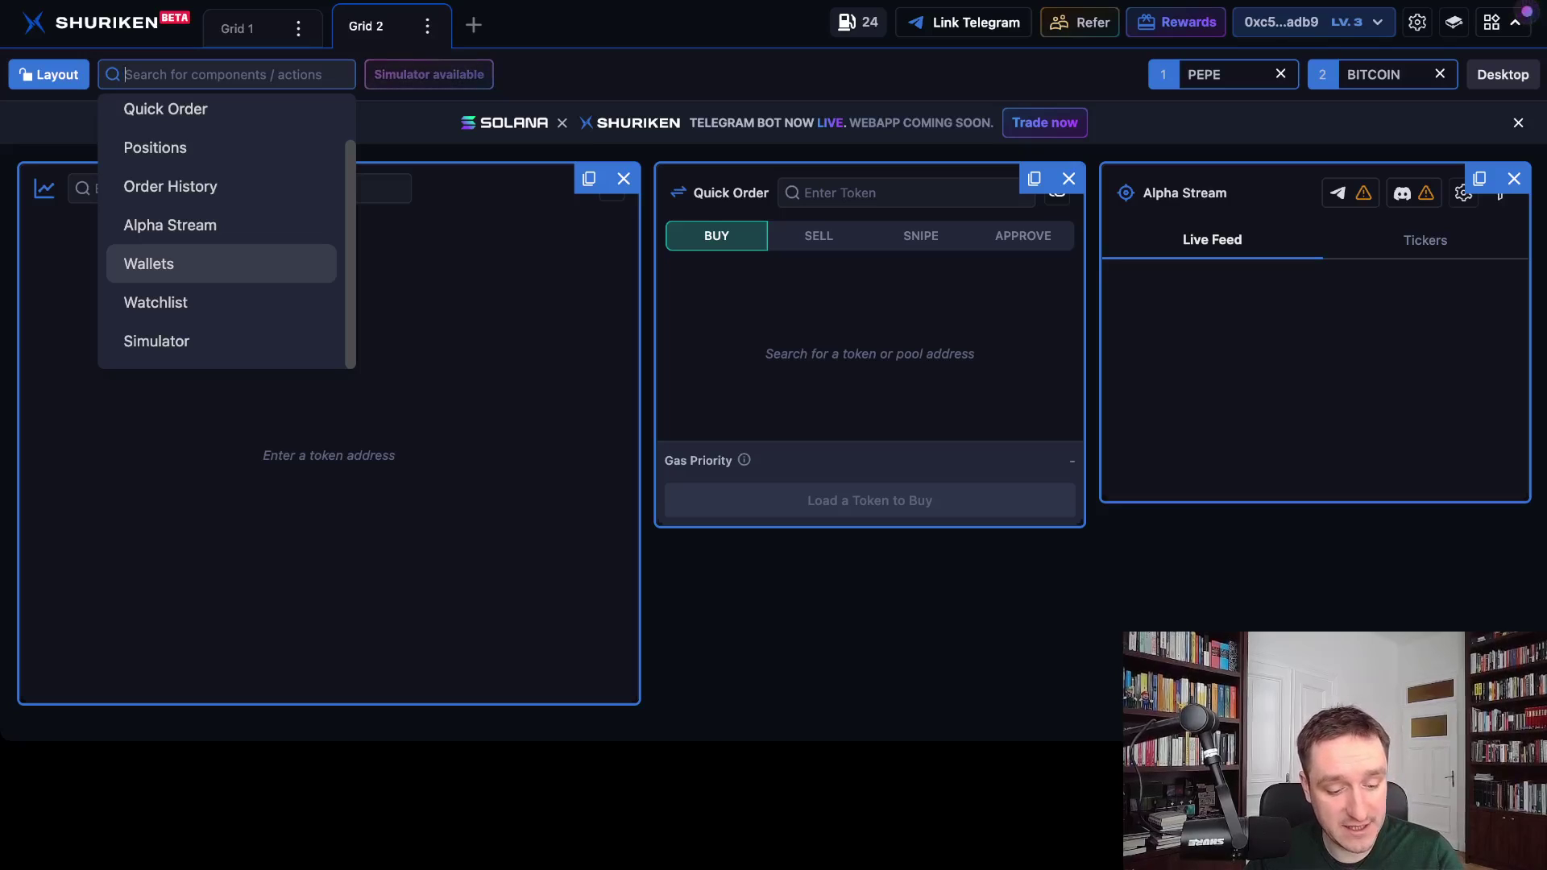
key(Up)
key(Up)
key(Down)
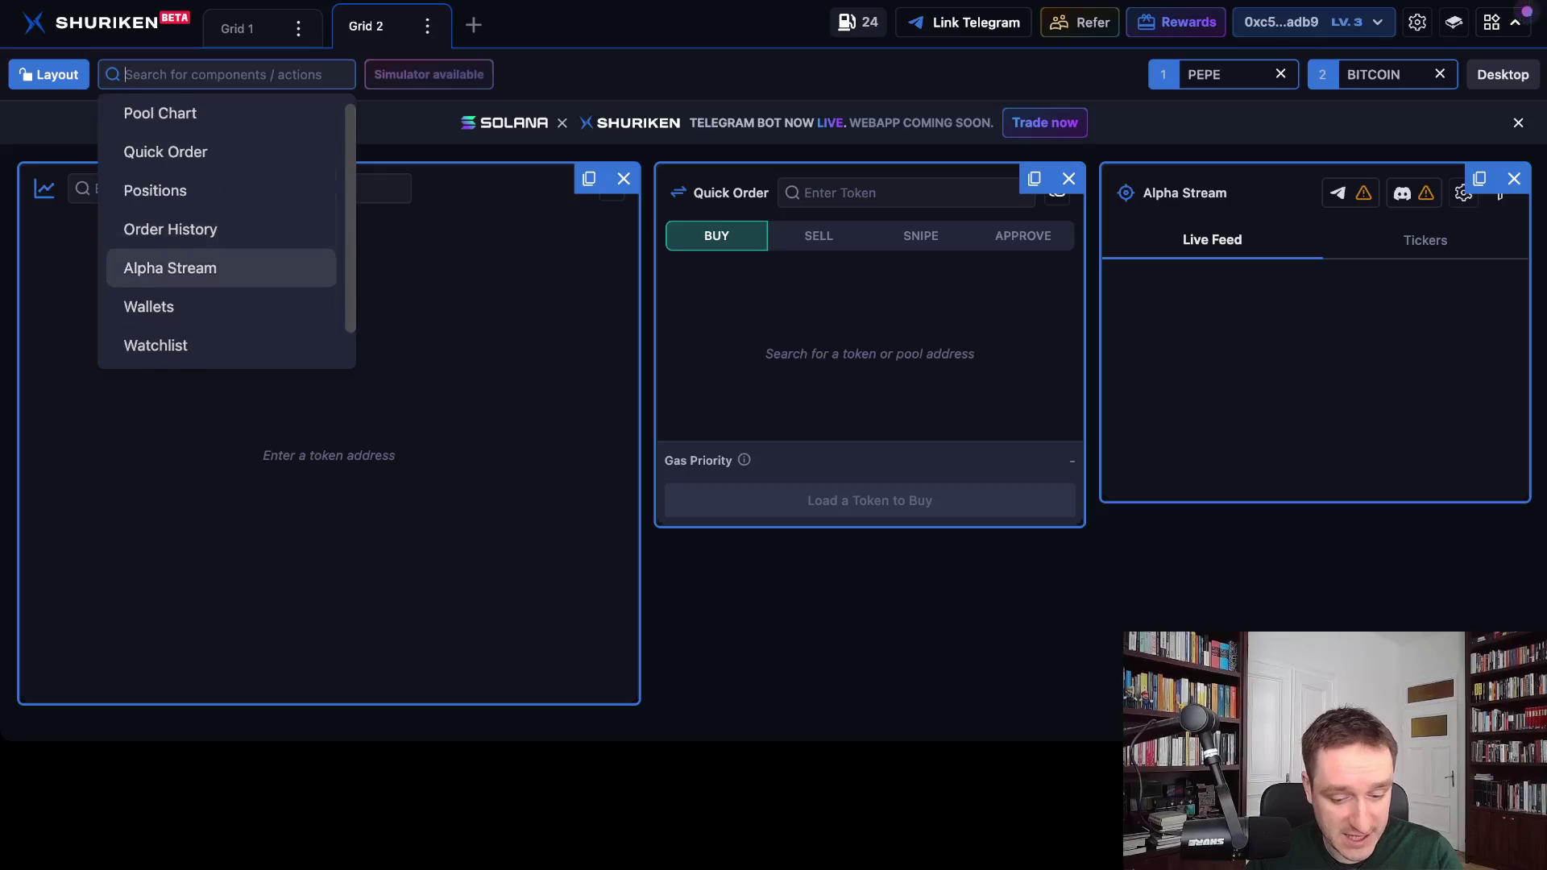
key(Down)
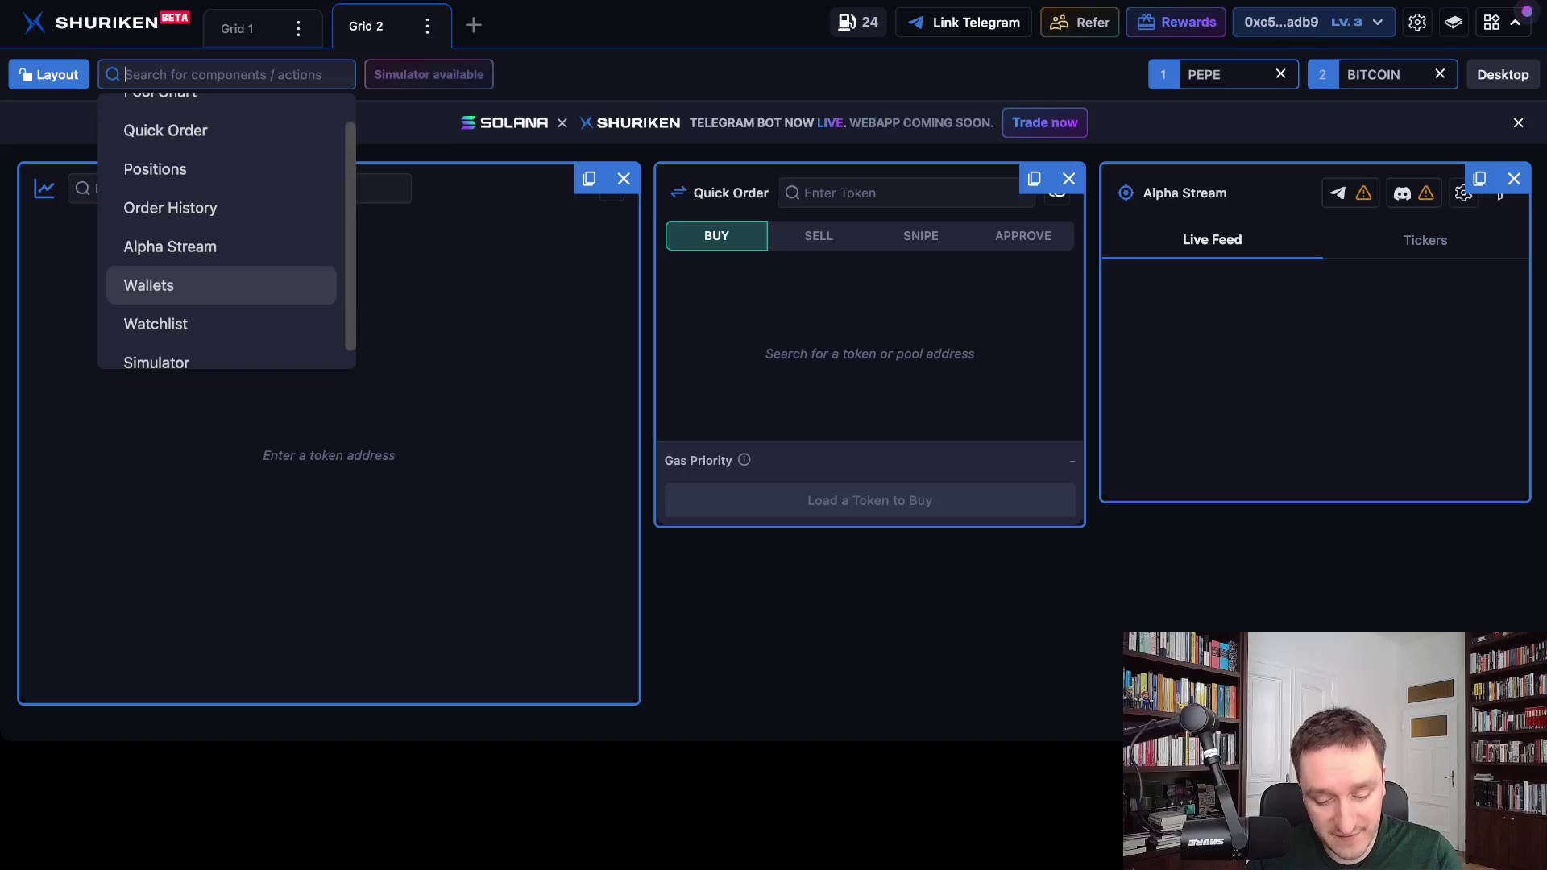
key(Return)
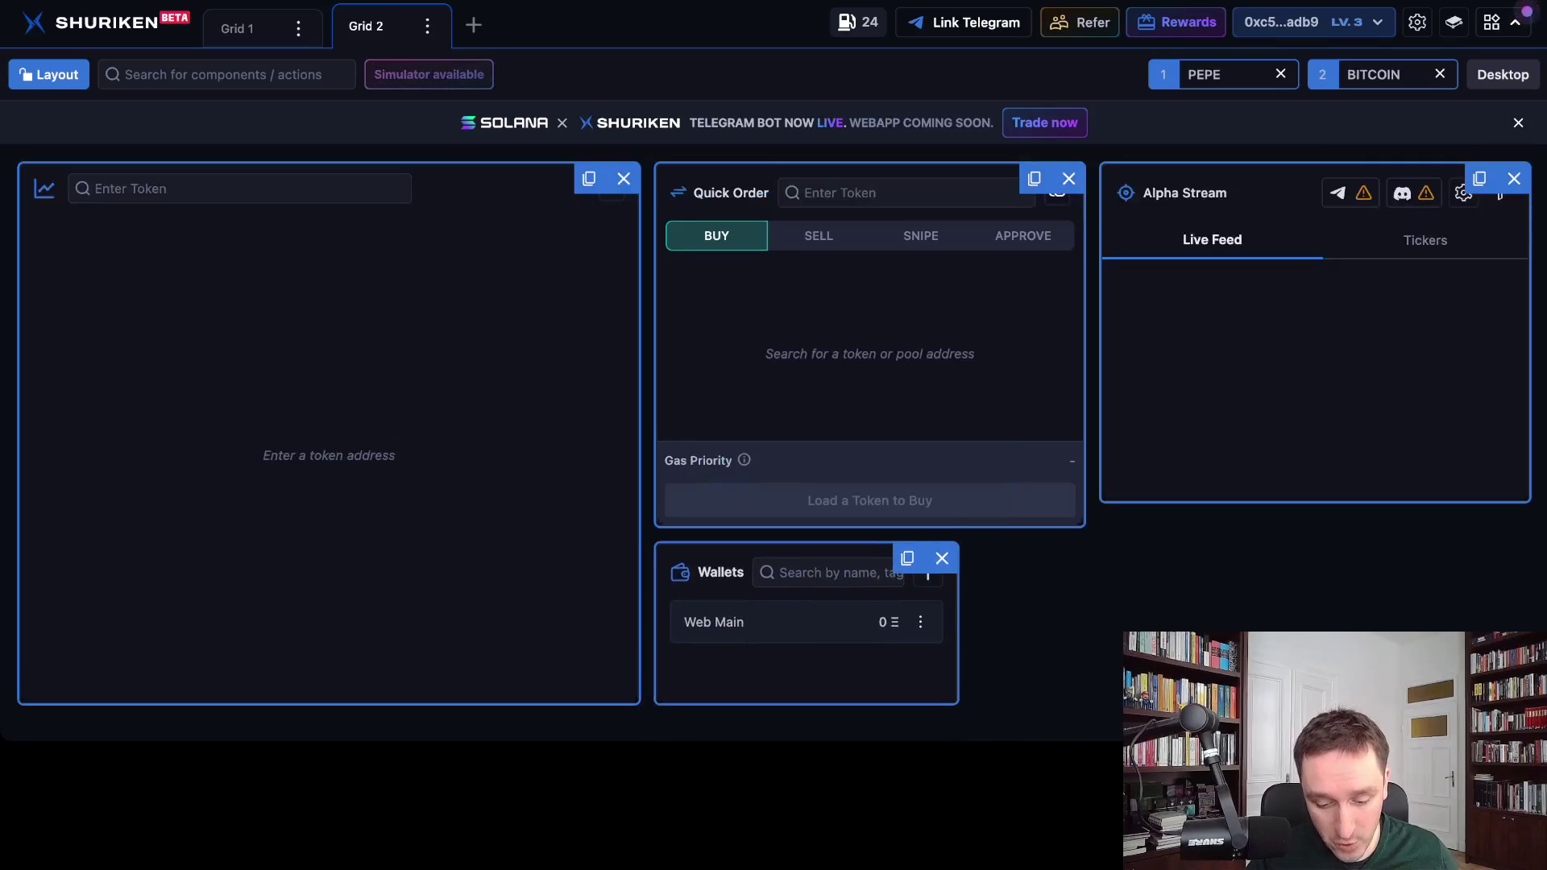
drag(955, 700, 1337, 700)
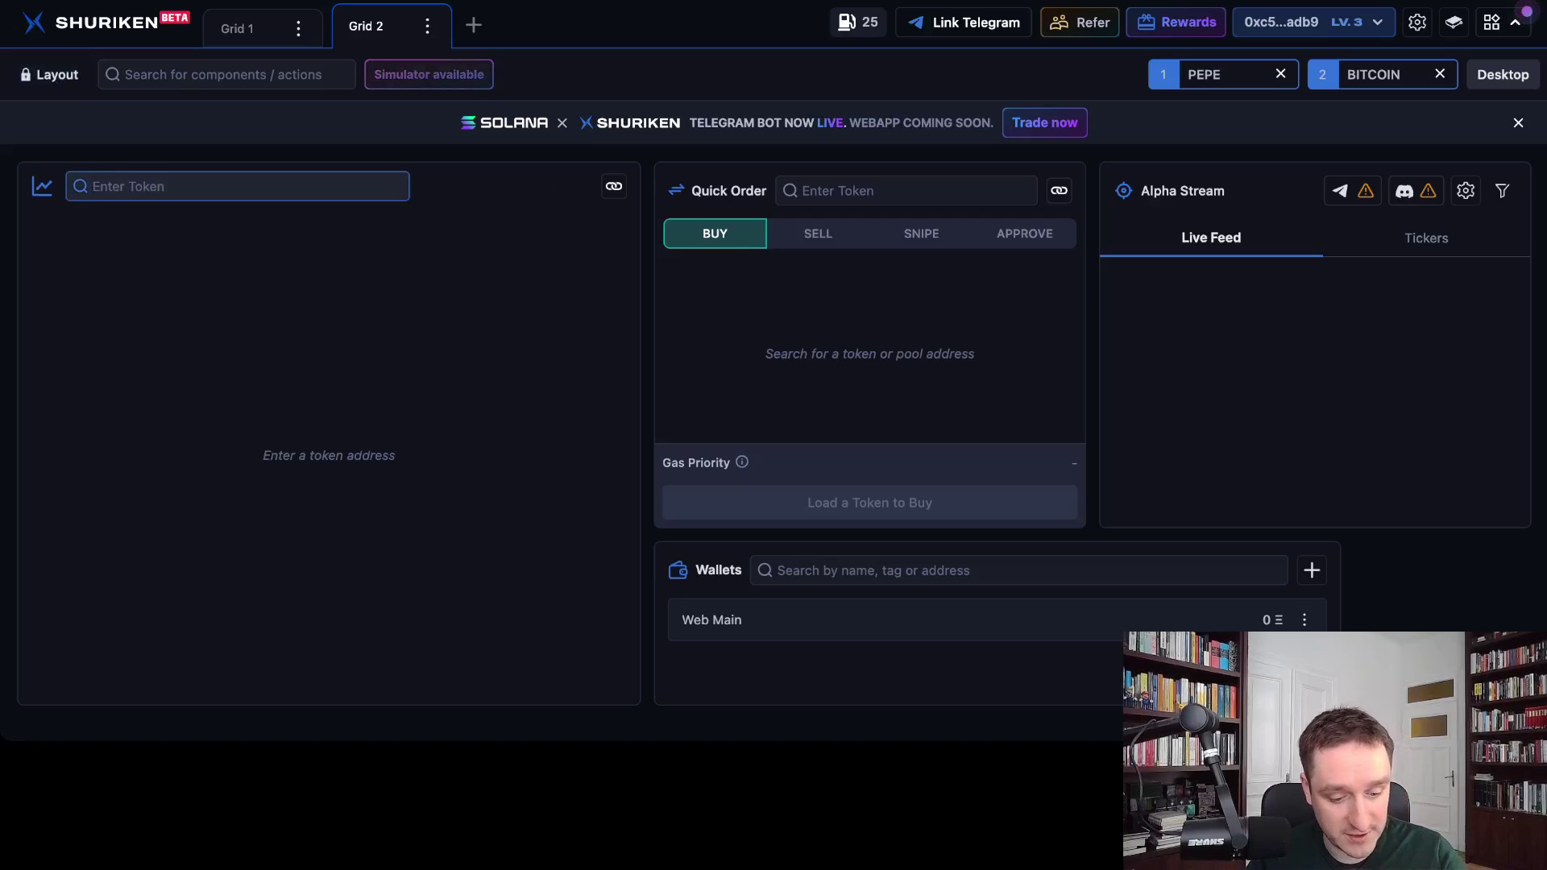
Paste the PEPE contract address into the pool chart and the Quick Order token field.
key(ctrl+v)
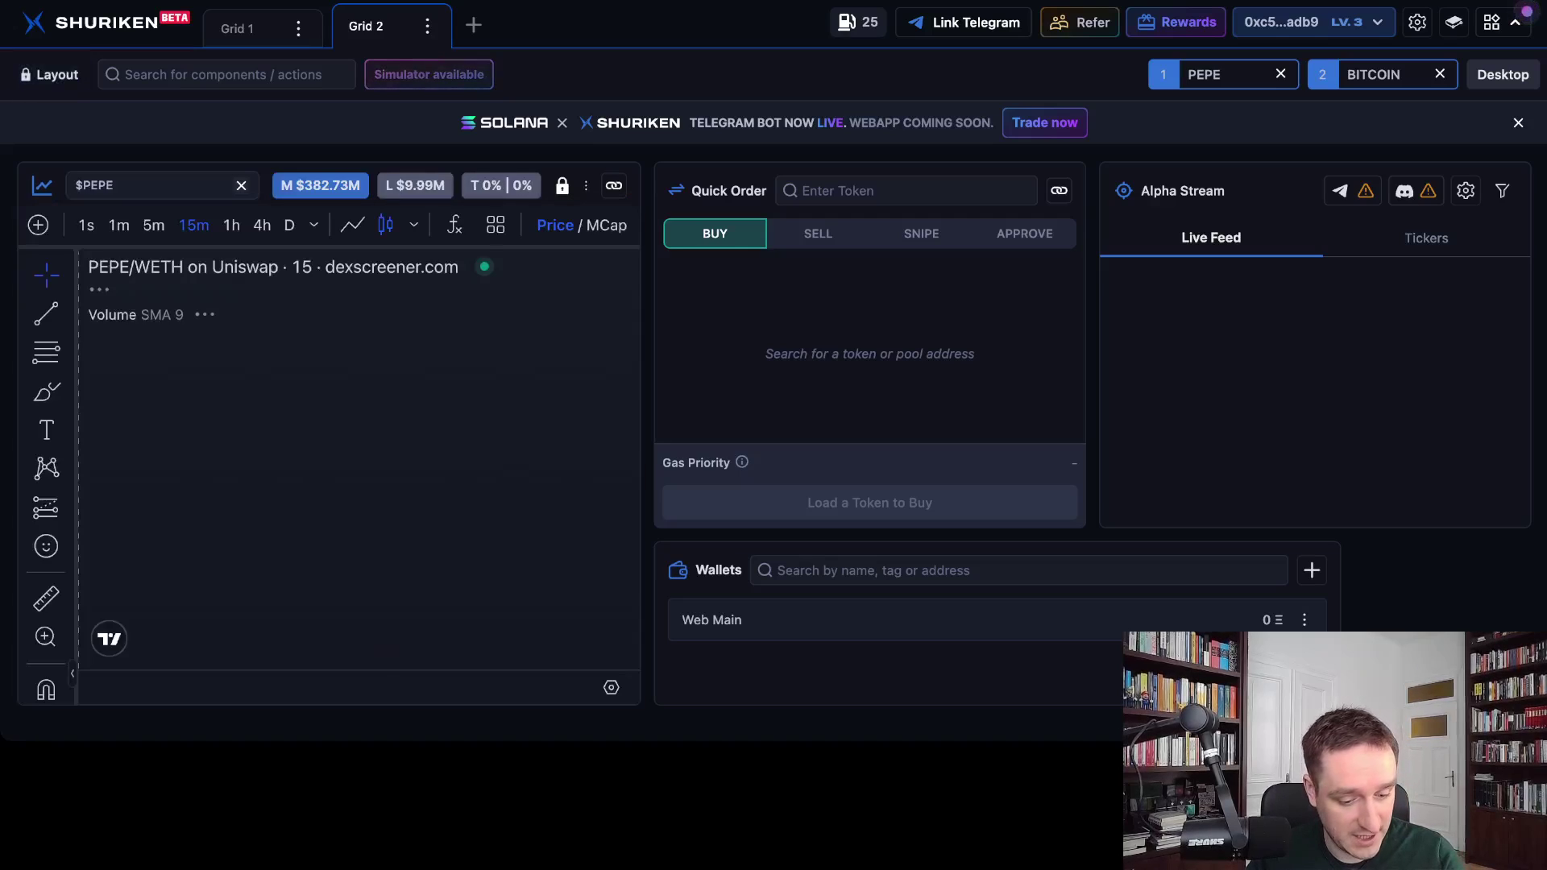
click(903, 190)
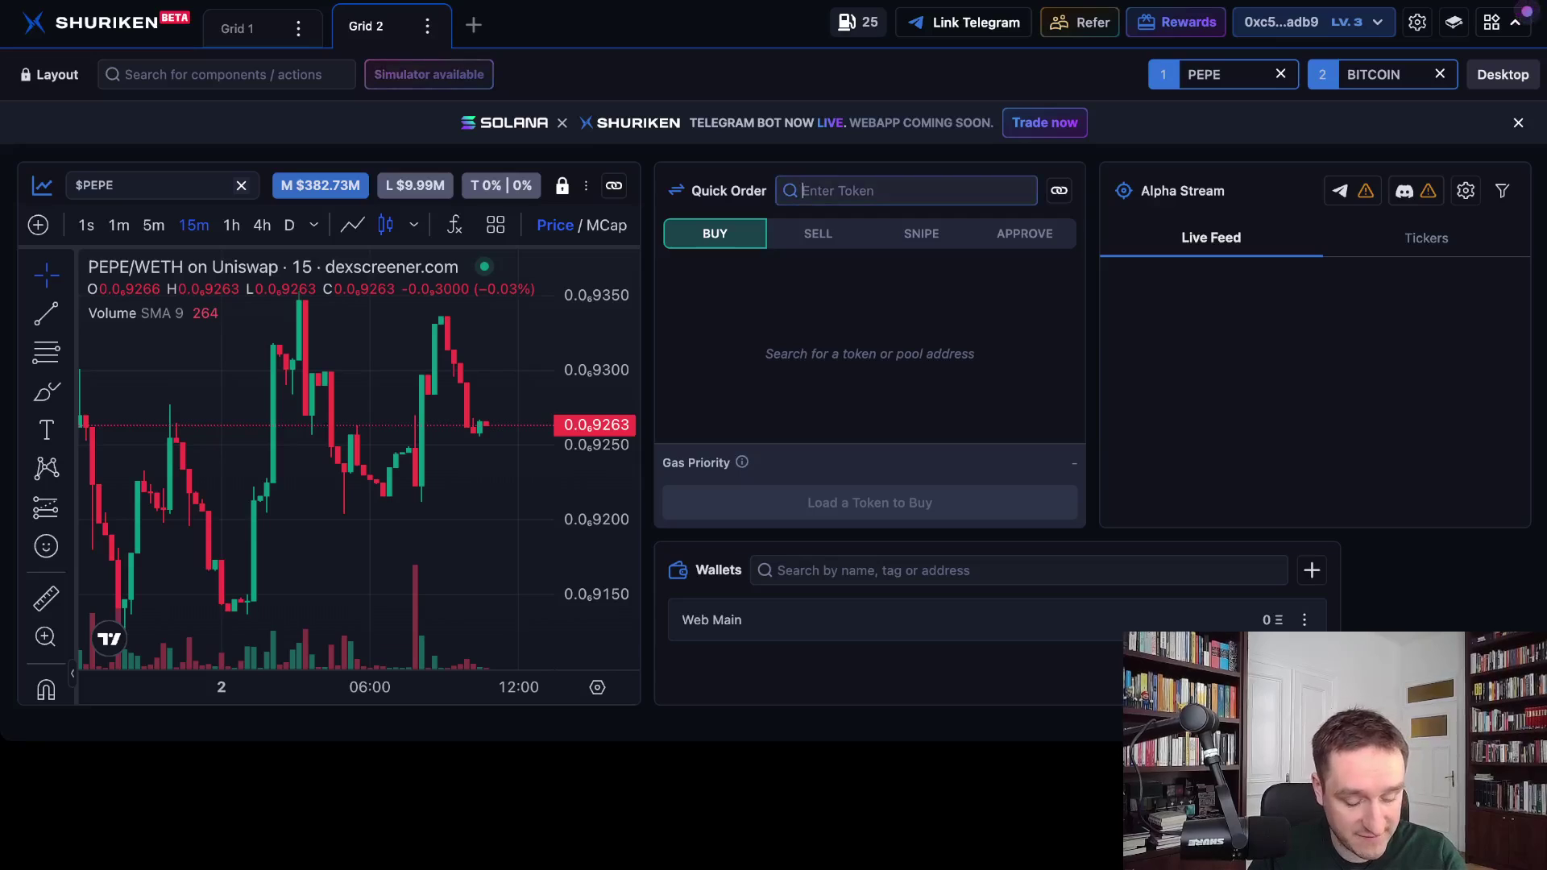
key(ctrl+v)
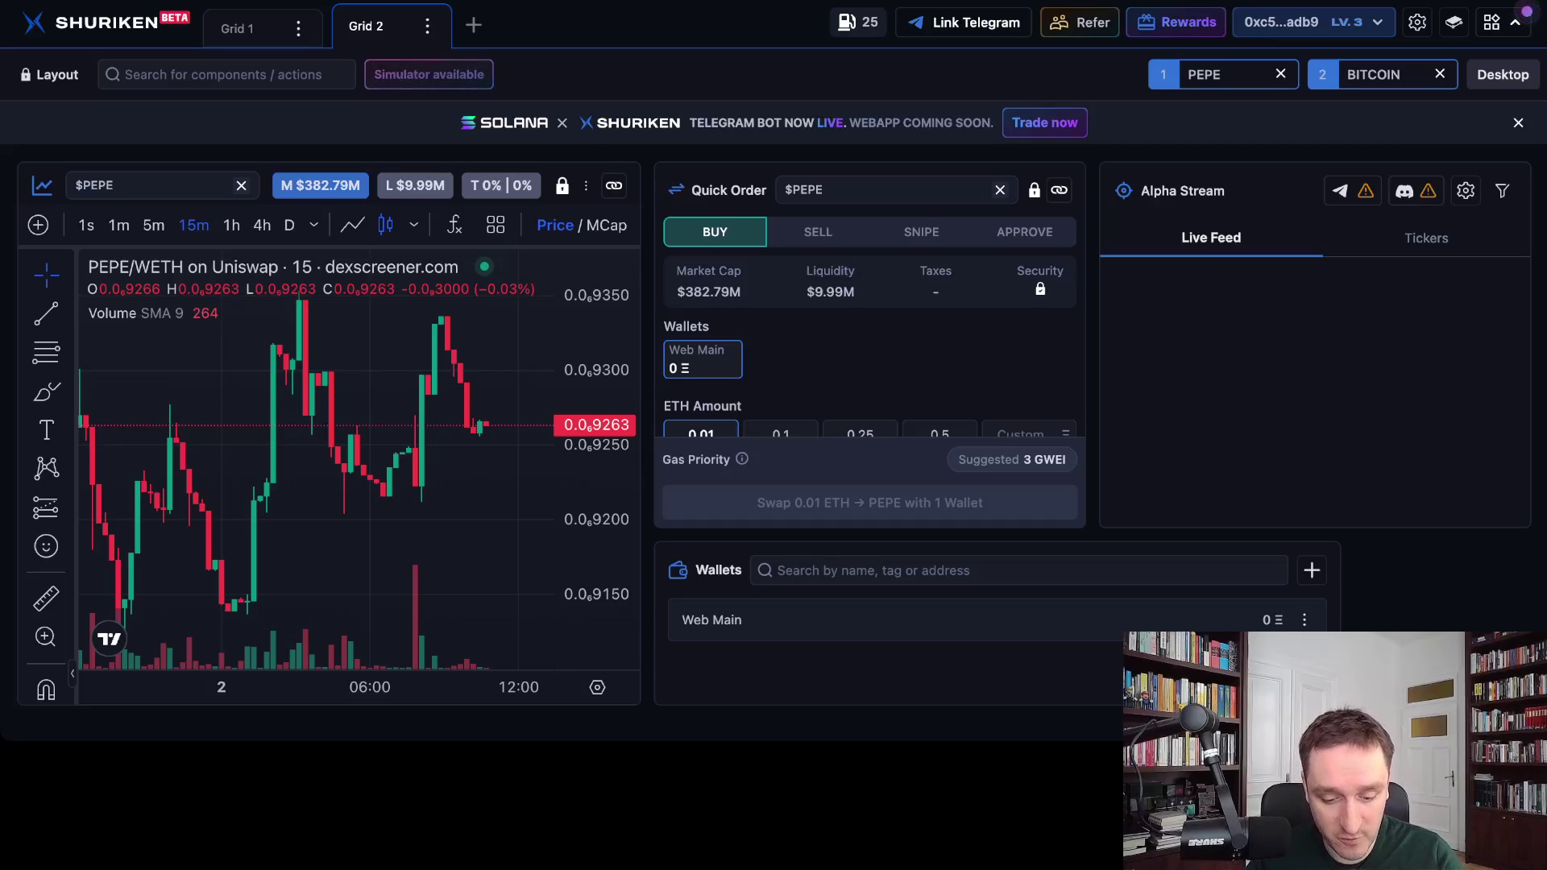
scroll(869, 346, down, 1)
scroll(870, 346, down, 2)
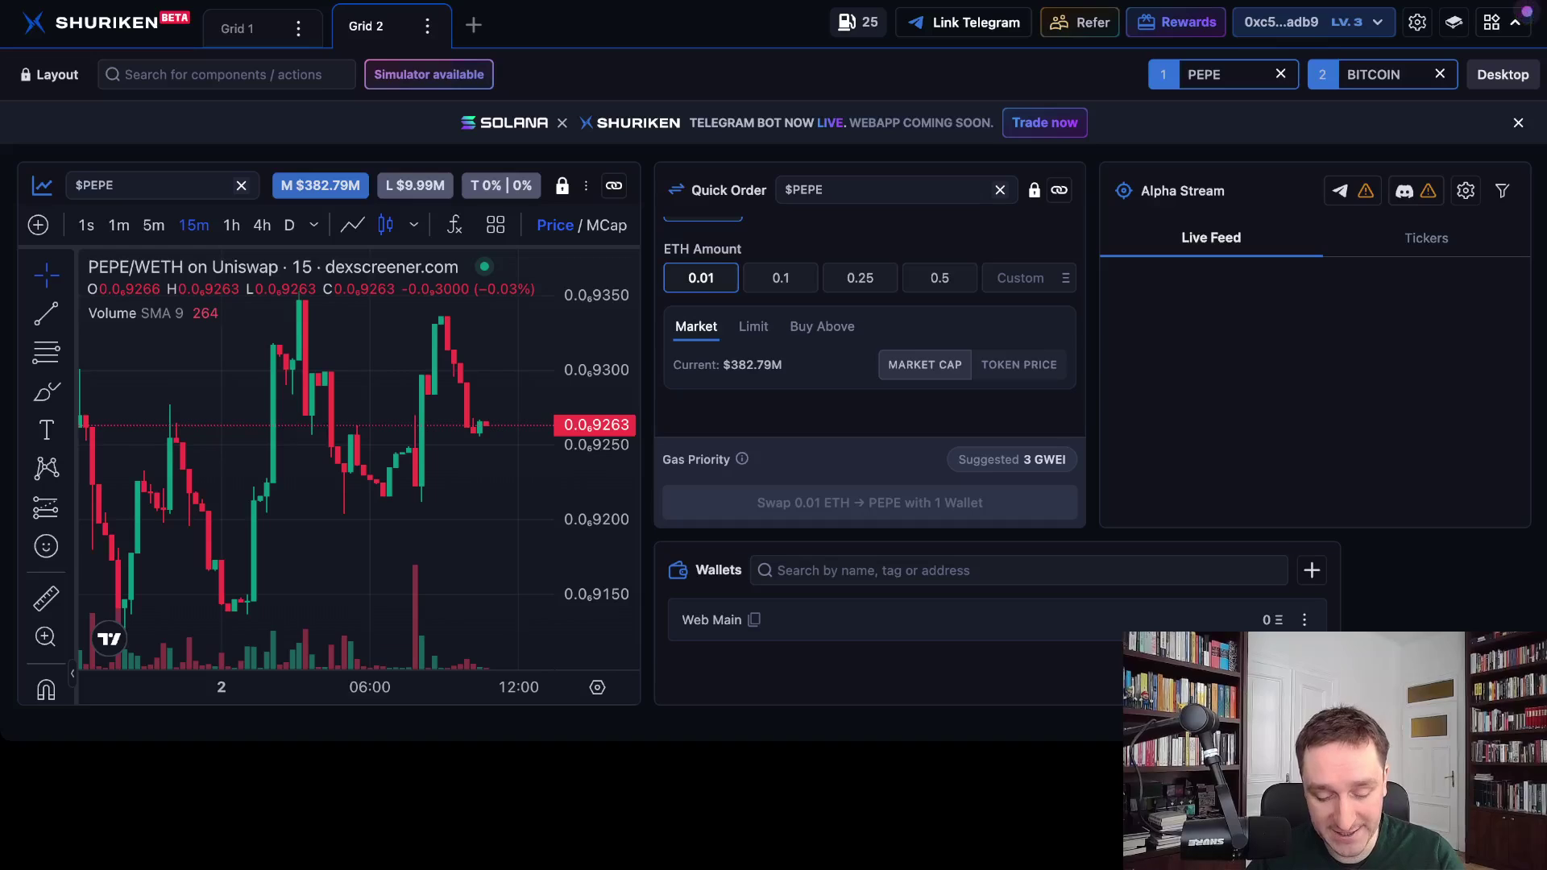
scroll(869, 322, up, 2)
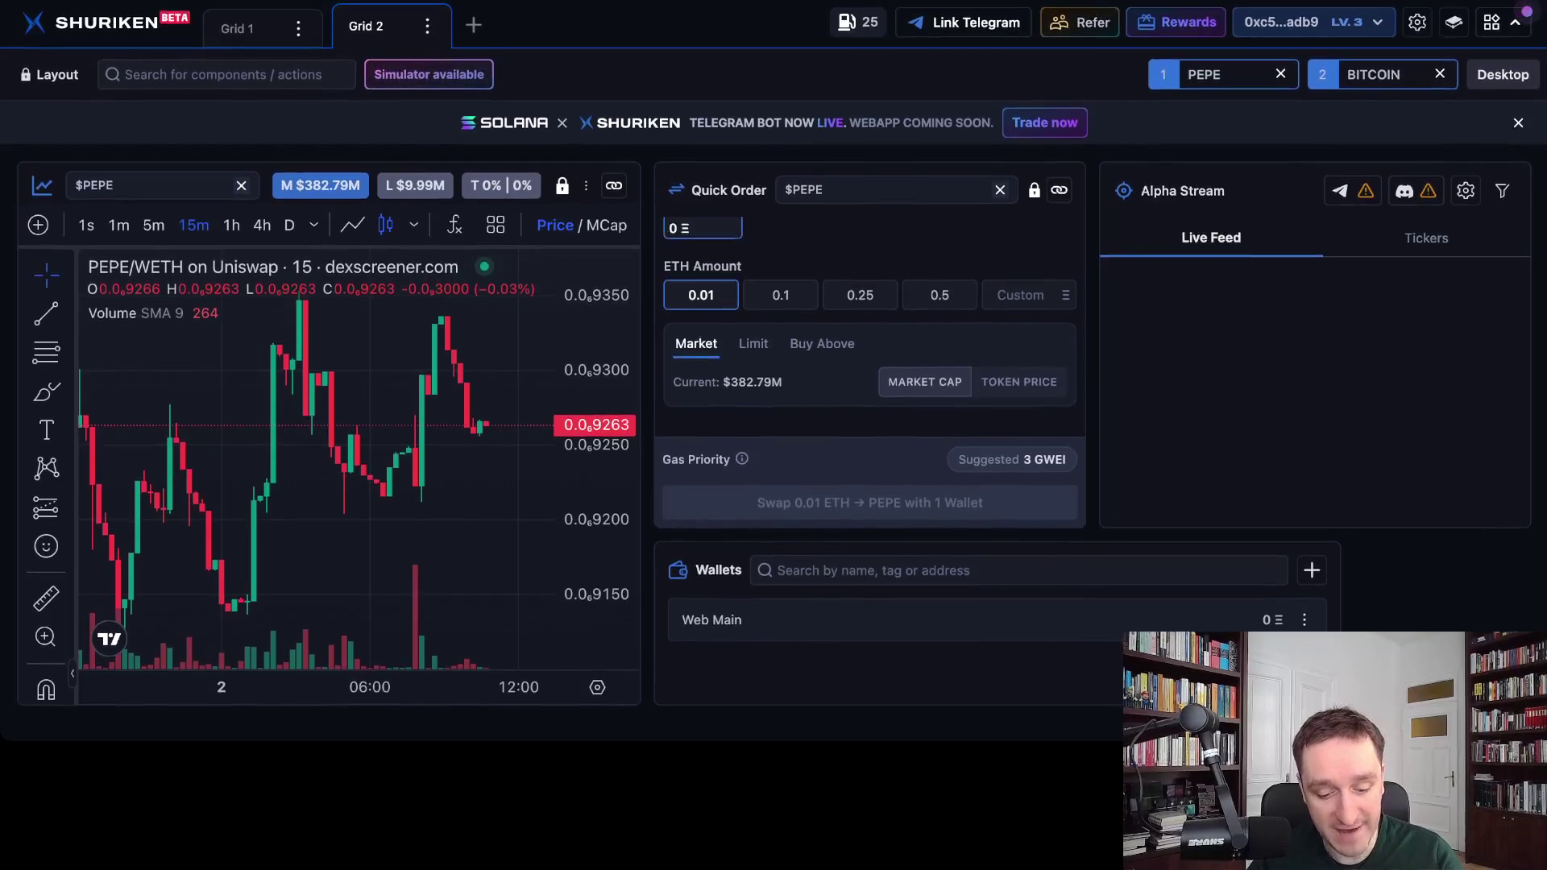
scroll(870, 326, down, 2)
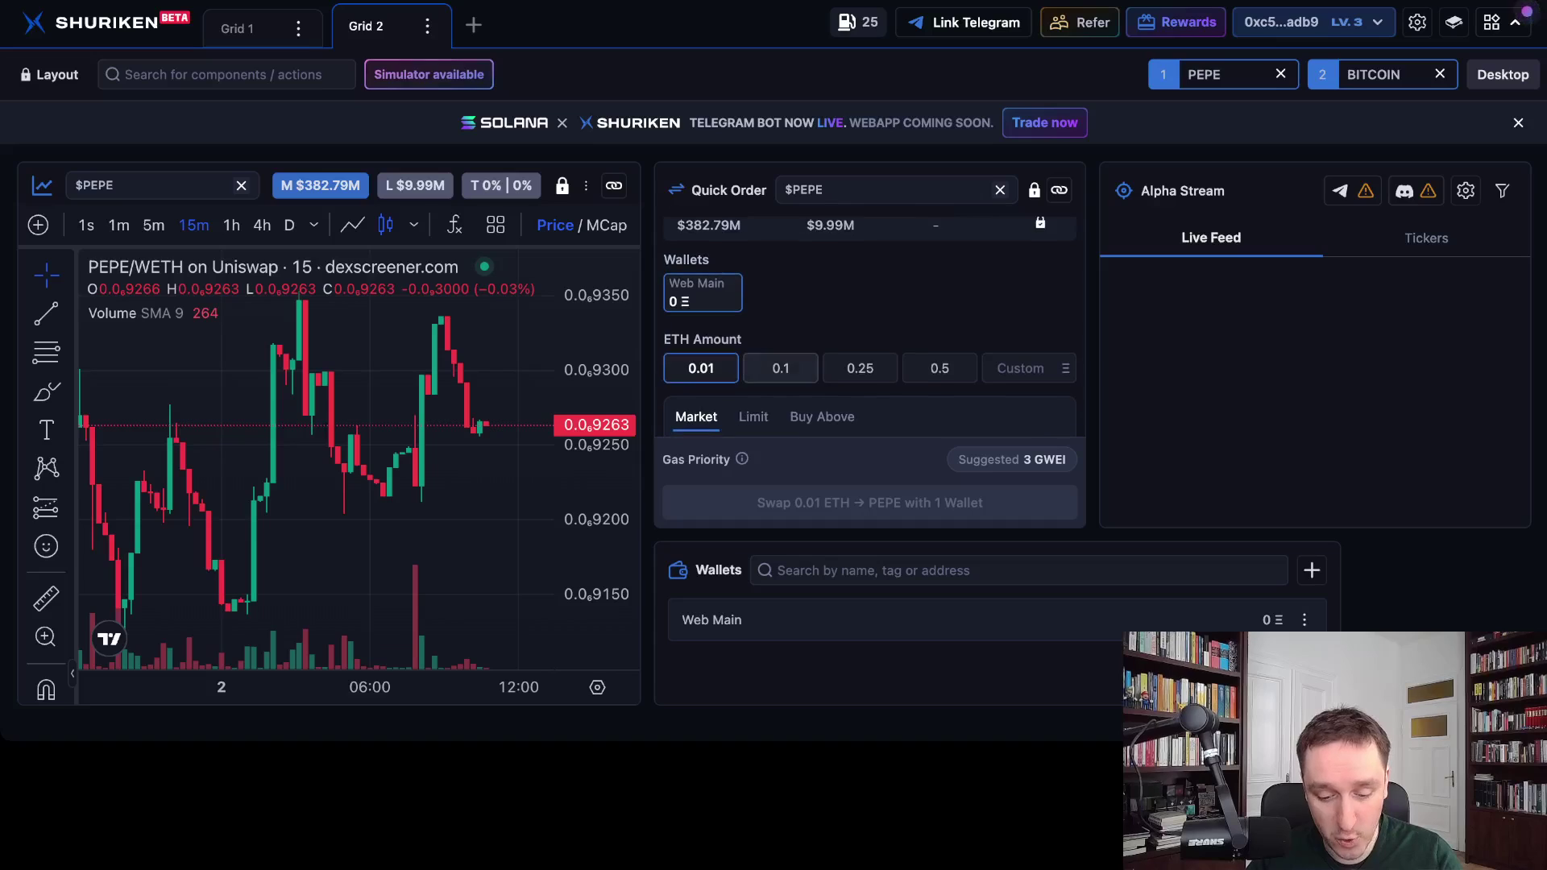
scroll(870, 326, down, 1)
scroll(869, 327, down, 1)
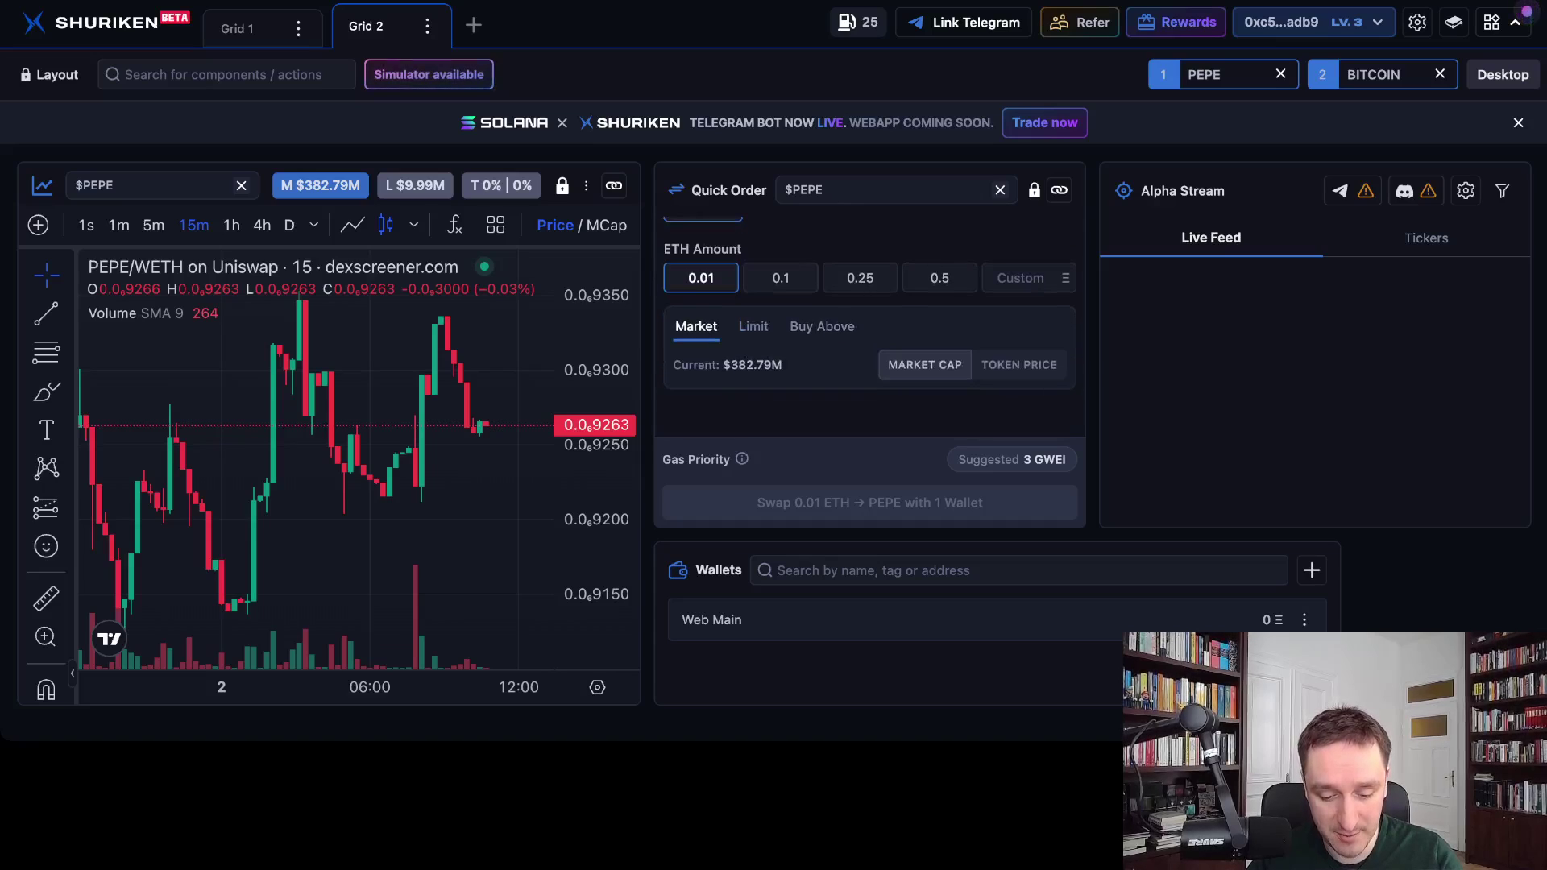
scroll(869, 326, up, 2)
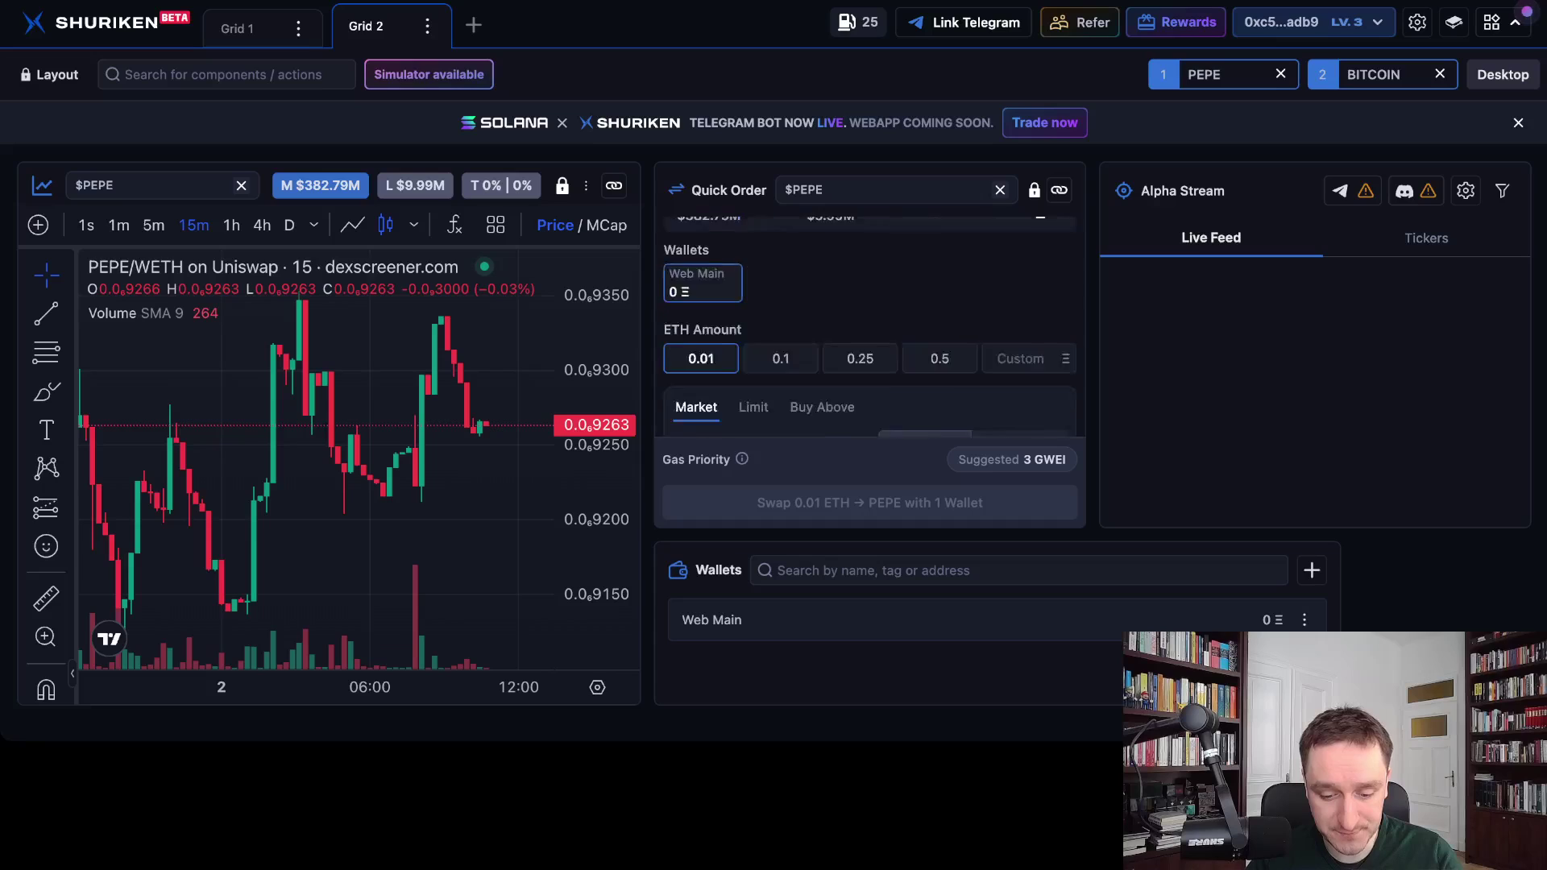
scroll(869, 326, up, 2)
click(818, 231)
click(921, 231)
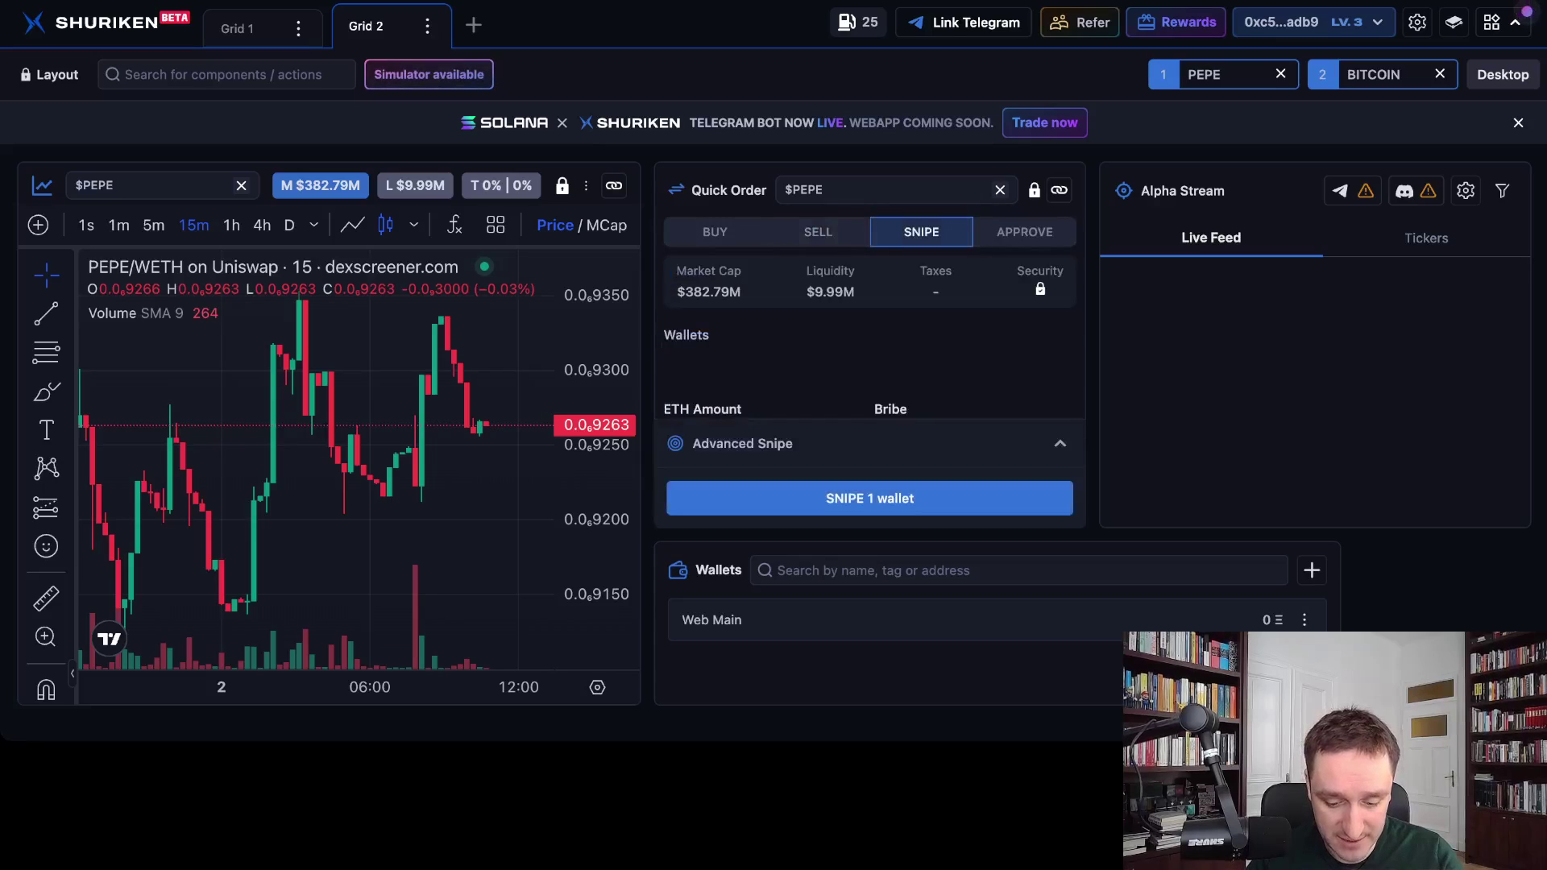
click(818, 231)
scroll(818, 241, down, 1)
scroll(870, 326, up, 1)
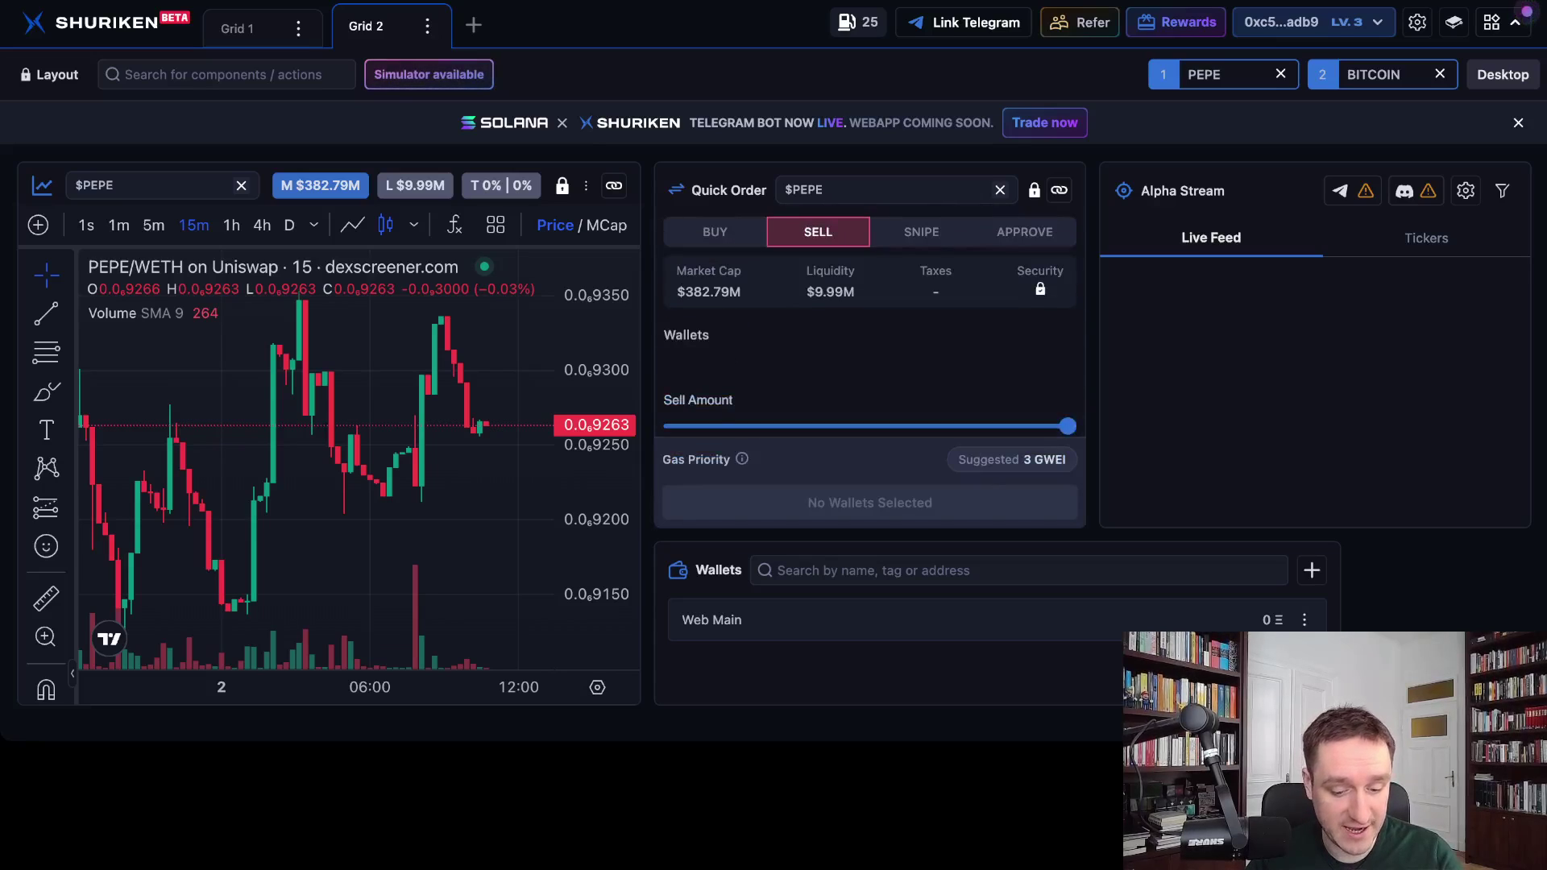
click(715, 232)
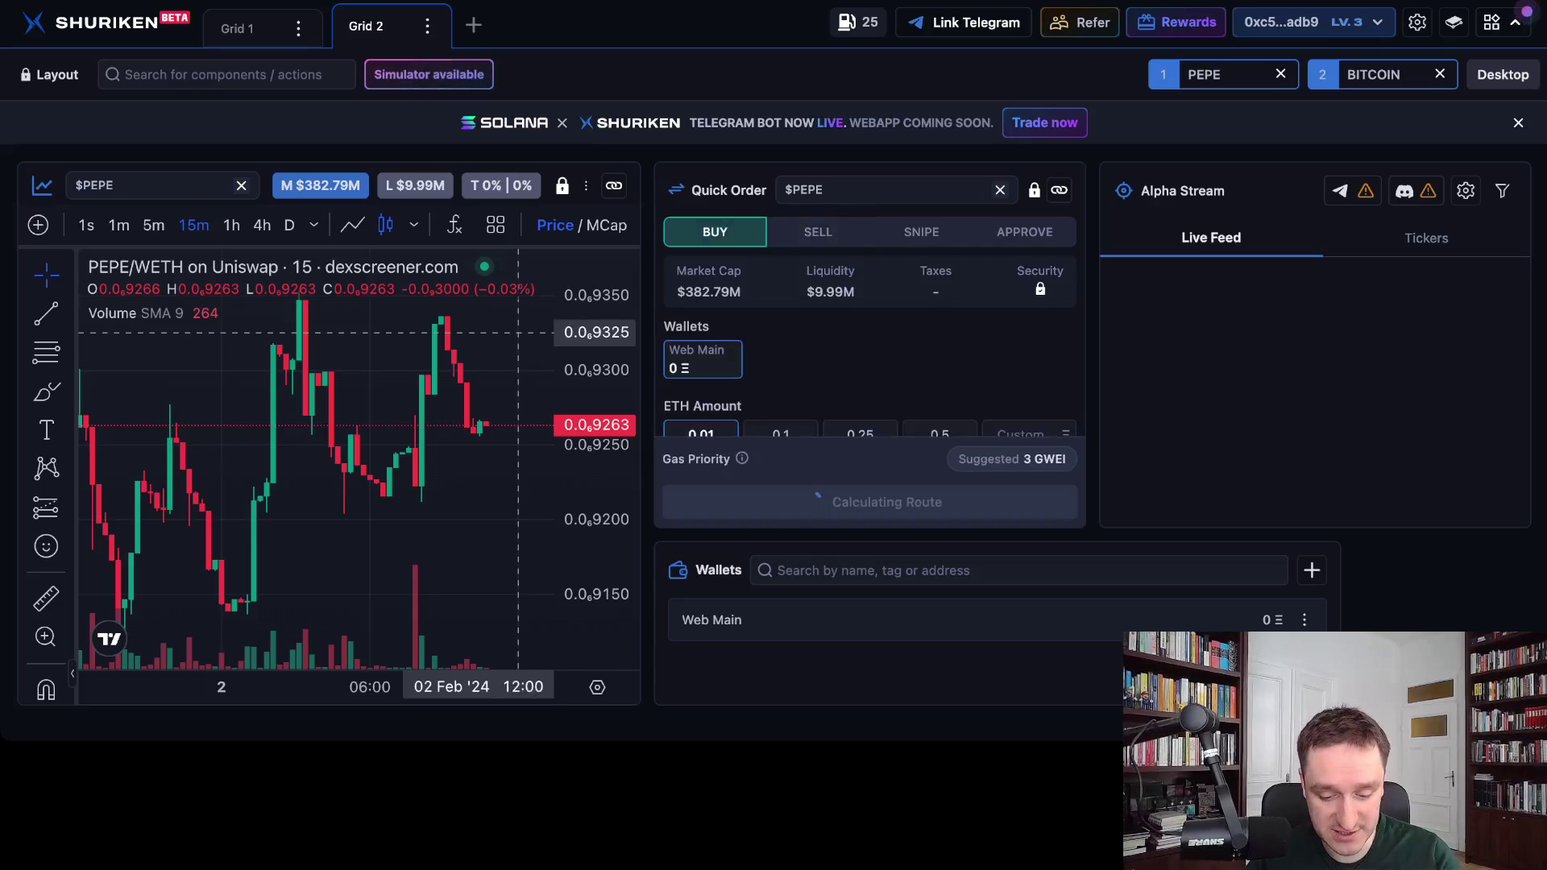